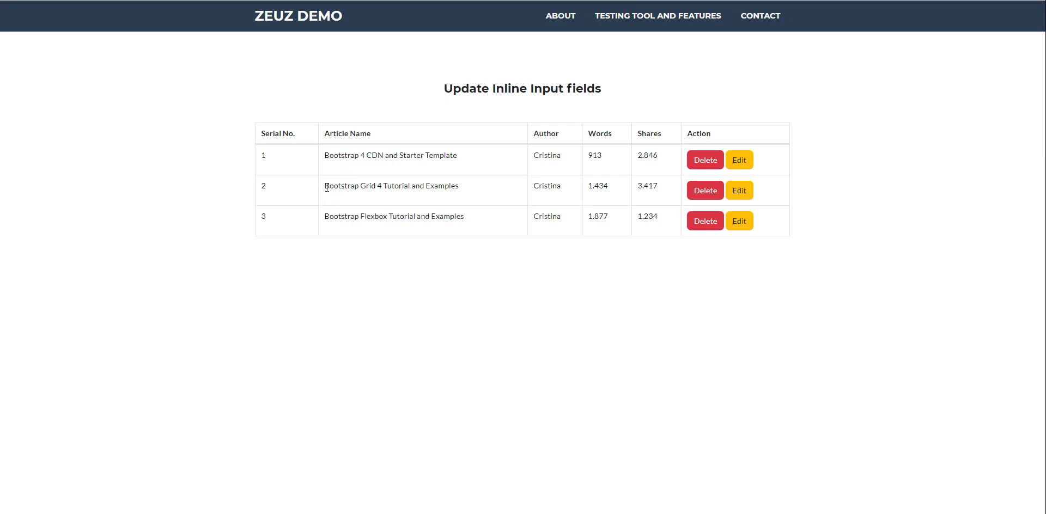
Step: Try inline editing on the Bootstrap Grid 4 Tutorial and Examples row, selecting its Shares value and saving the row
left_click_drag(326, 188, 470, 210)
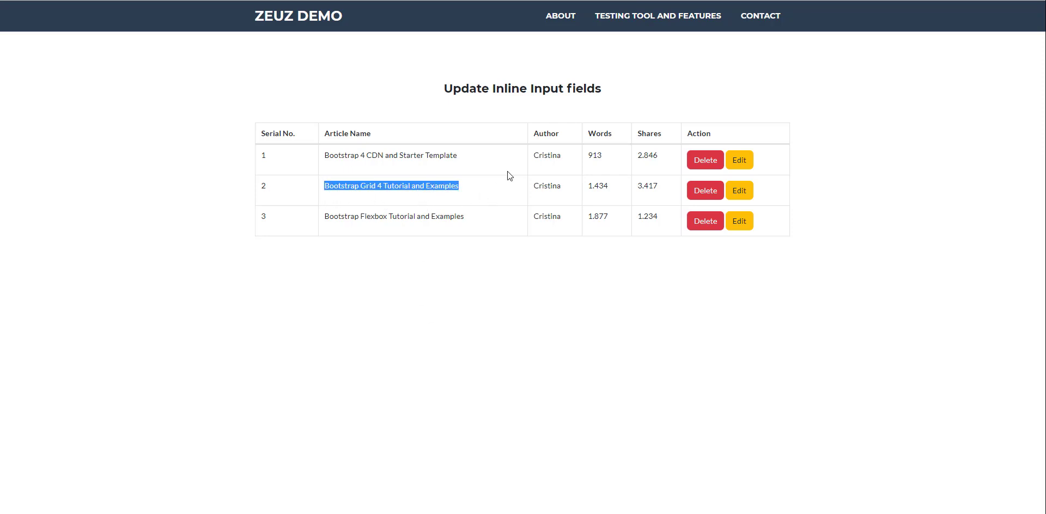
left_click(368, 195)
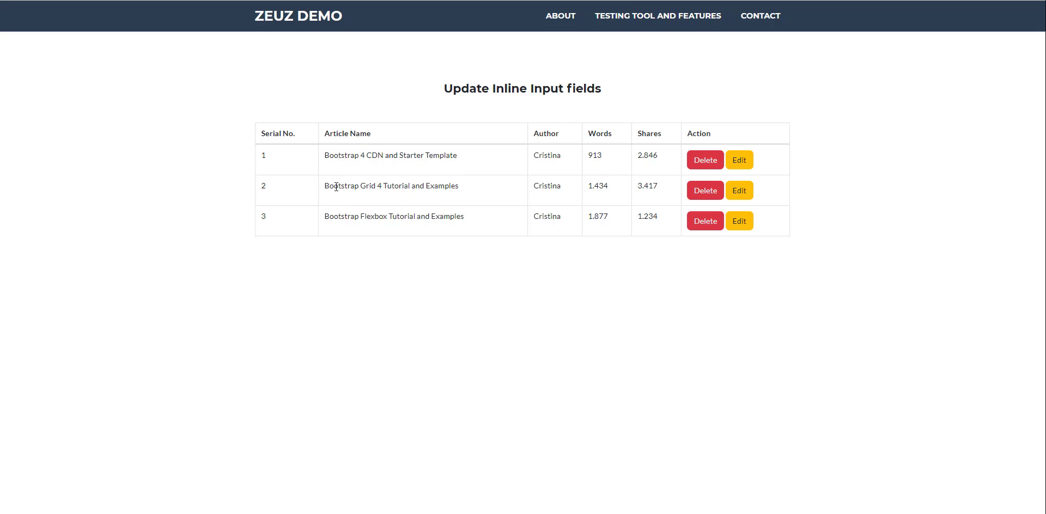
left_click_drag(337, 187, 485, 193)
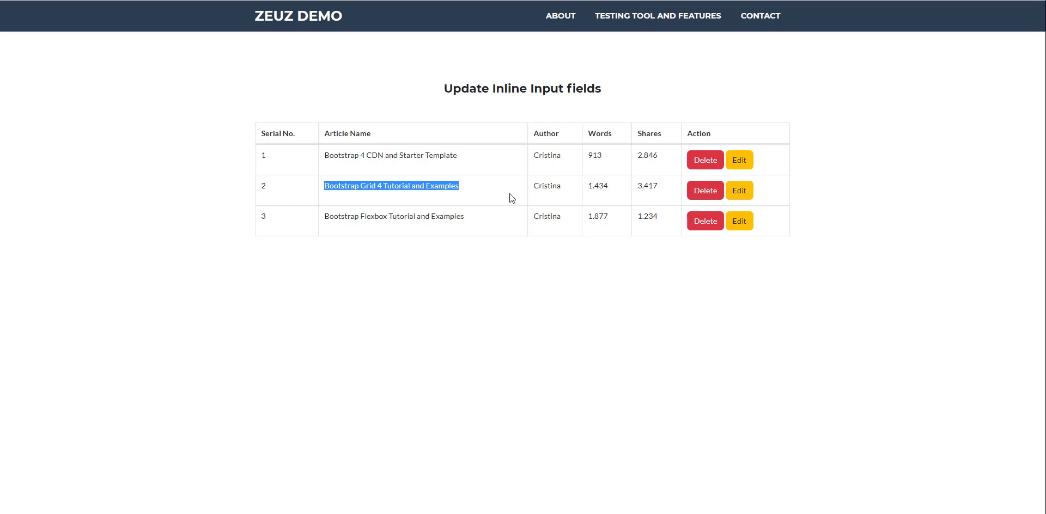
left_click(370, 195)
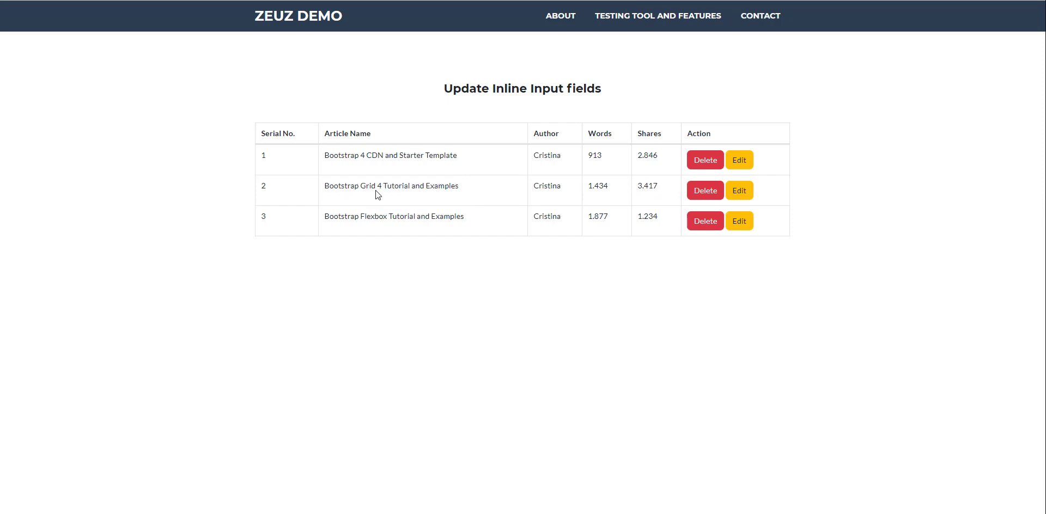
left_click(740, 195)
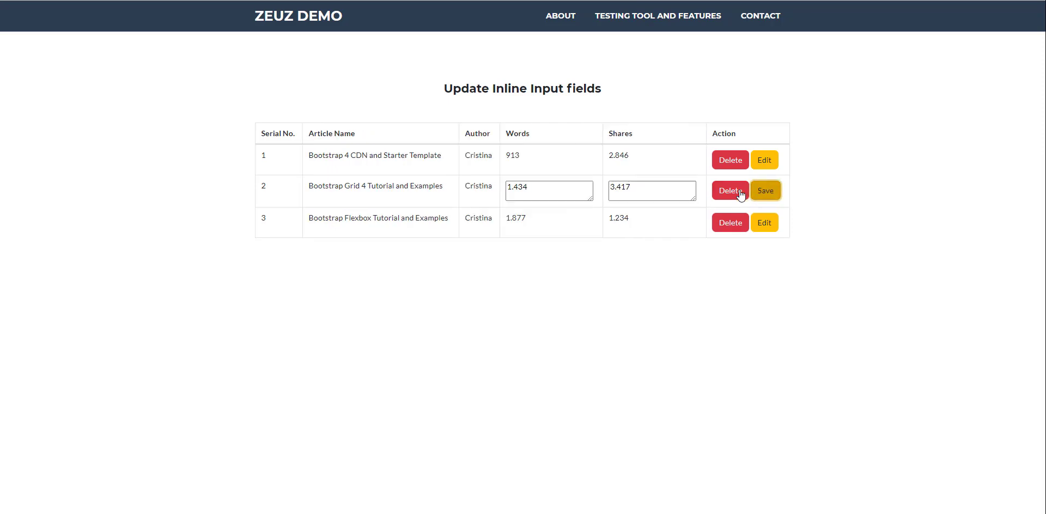
left_click(635, 189)
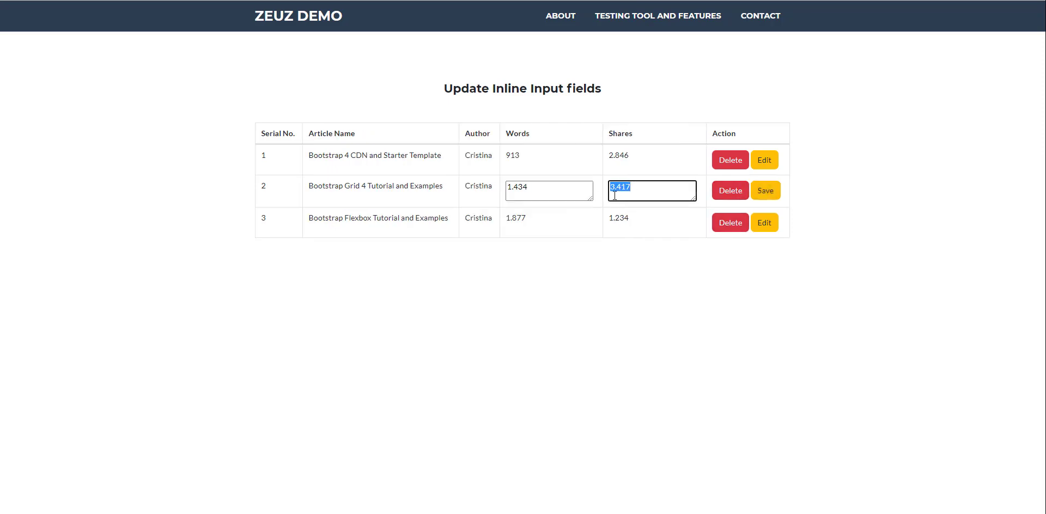
left_click(765, 192)
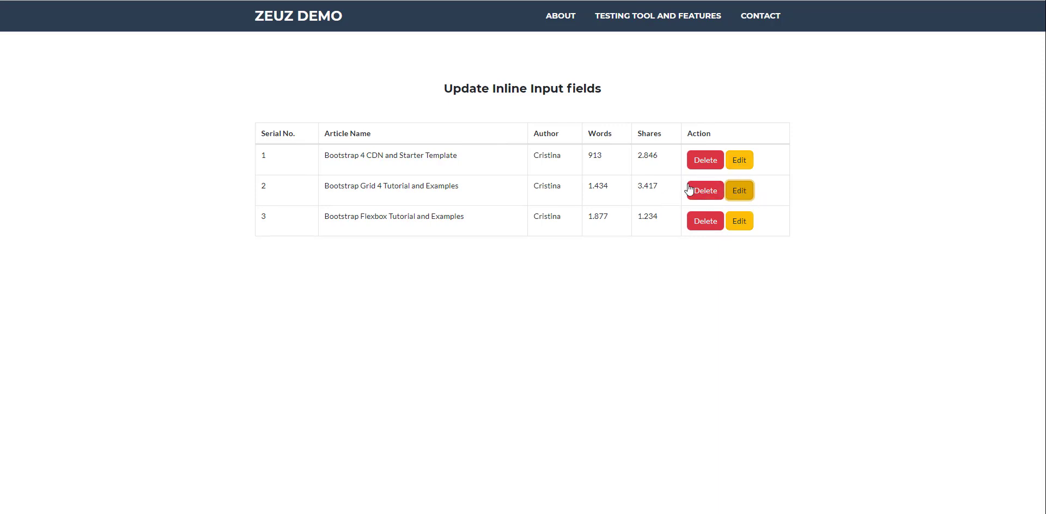
Step: Reopen the Bootstrap Grid 4 row for editing and inspect the HTML of its Shares and Words text areas
left_click(741, 191)
right_click(626, 188)
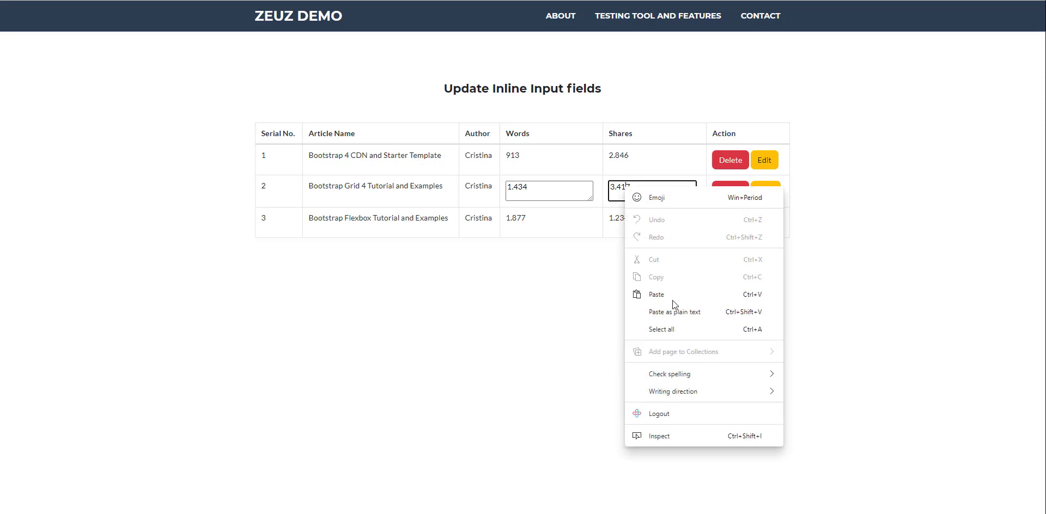
left_click(656, 432)
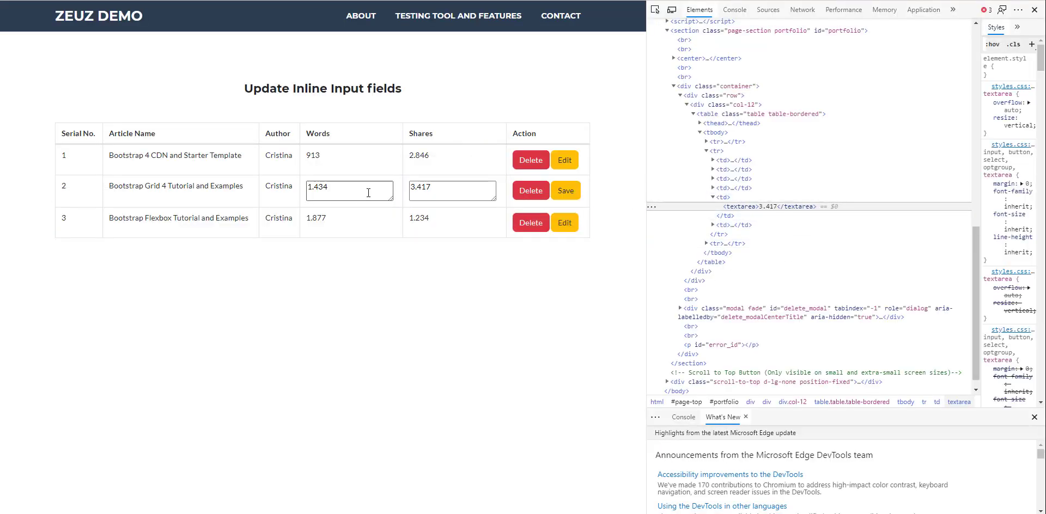
left_click(713, 188)
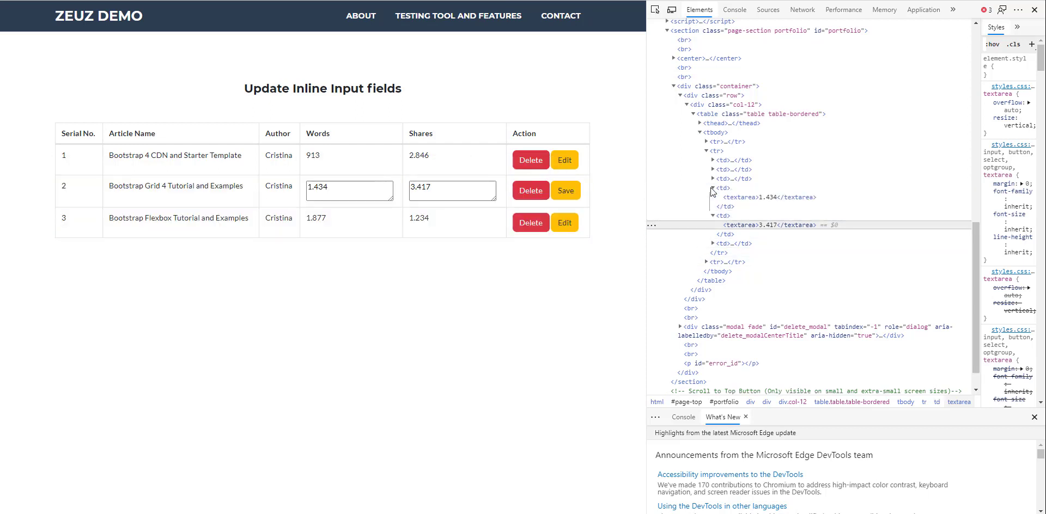
left_click(776, 198)
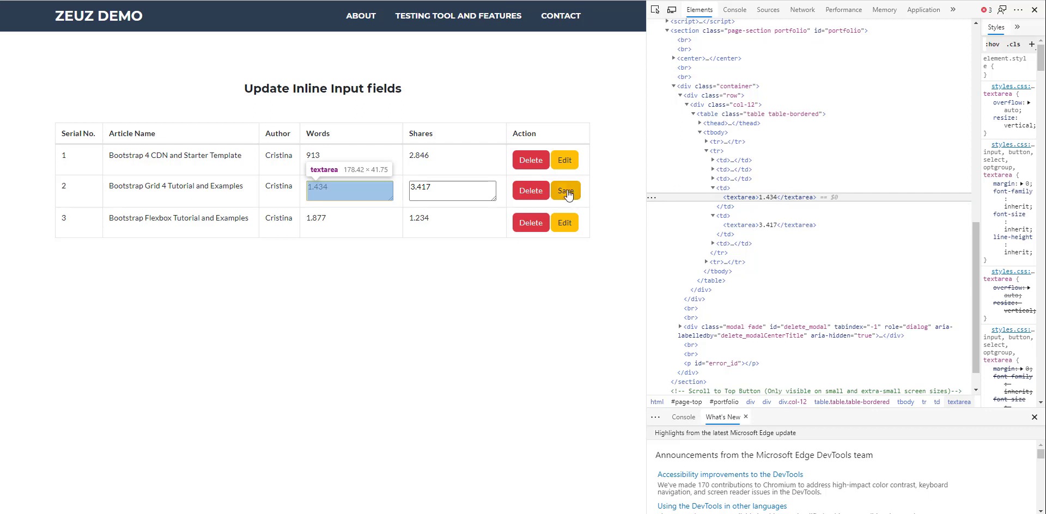
left_click(412, 191)
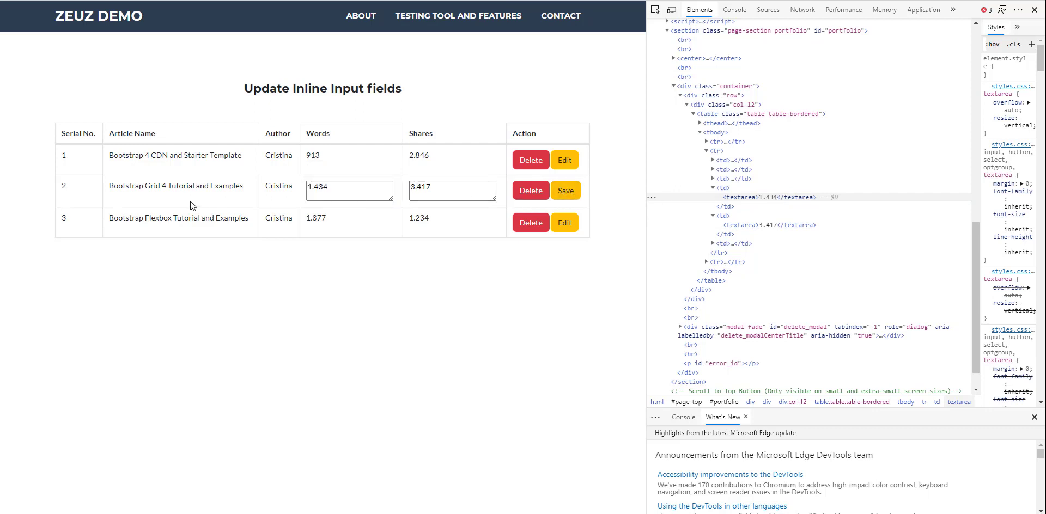
left_click_drag(108, 187, 254, 197)
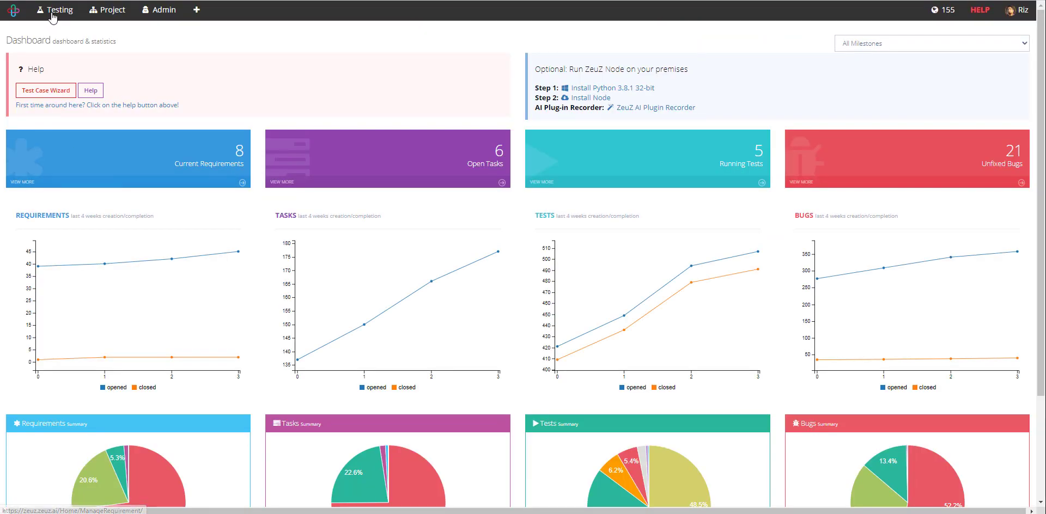
Step: Create and submit a new ZeuZ test case titled "Table row update" with the default details
left_click(53, 15)
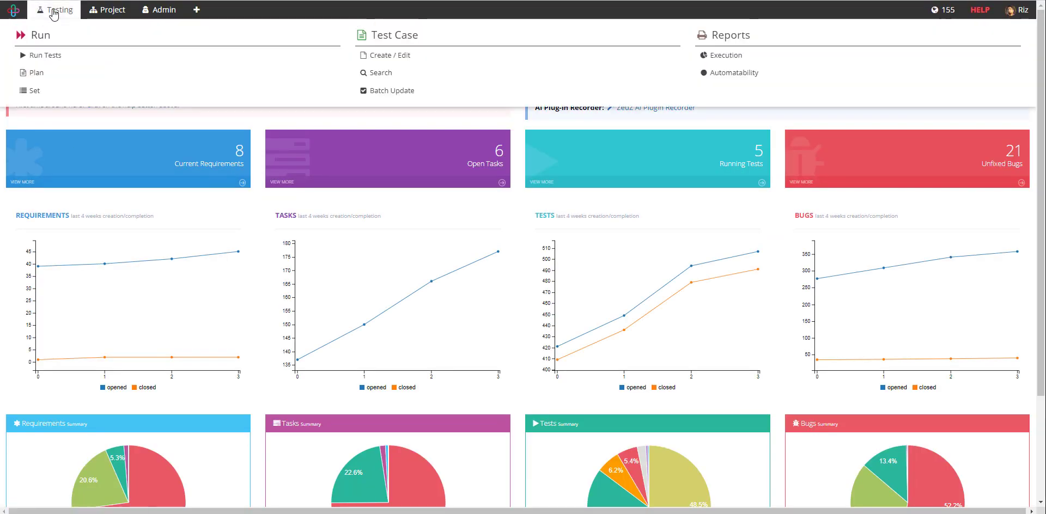
left_click(422, 60)
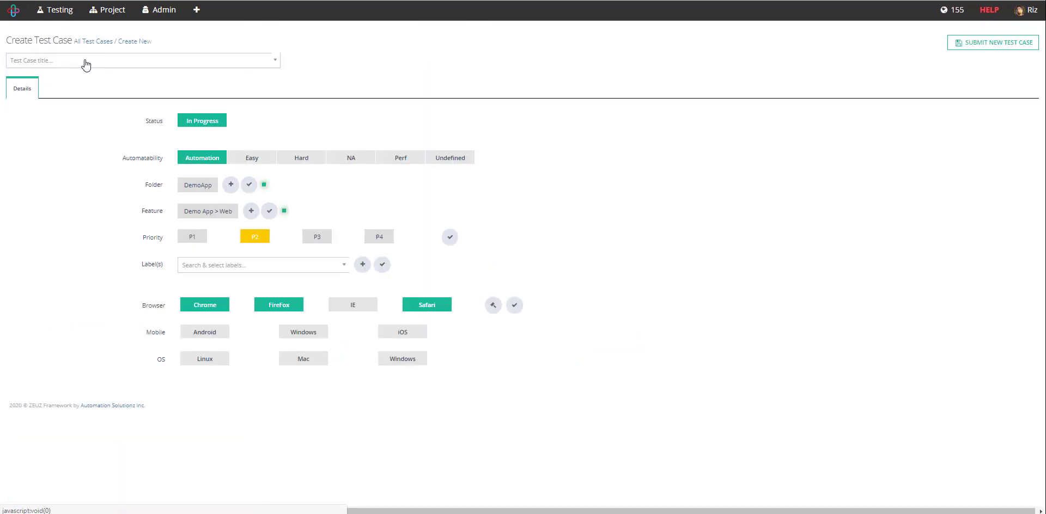
left_click(85, 62)
type("Table t")
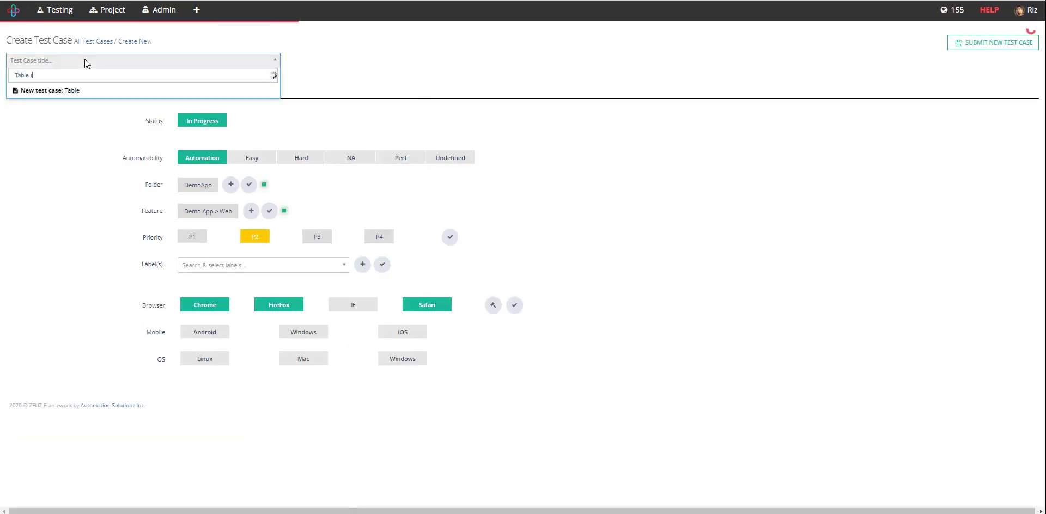
type("ow update")
key("Return")
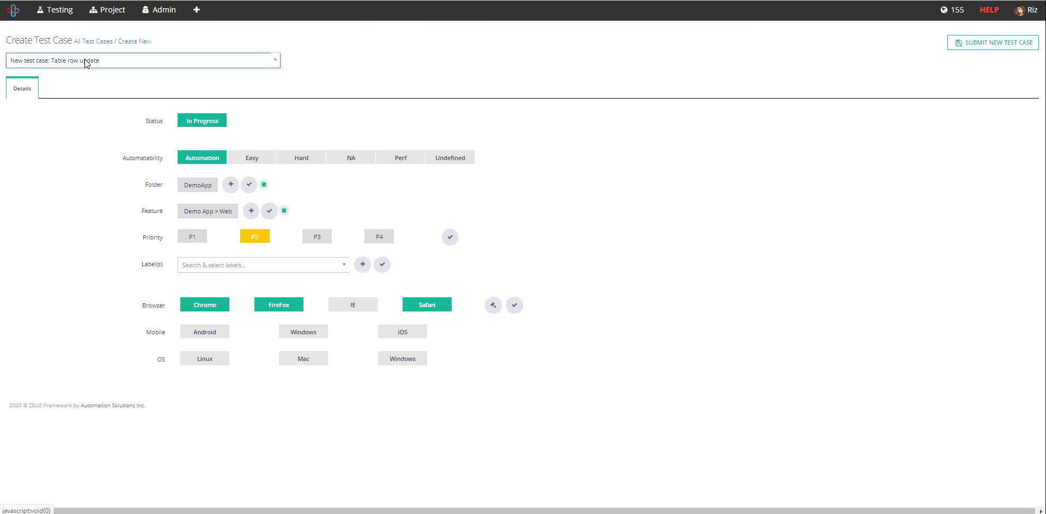
left_click(998, 45)
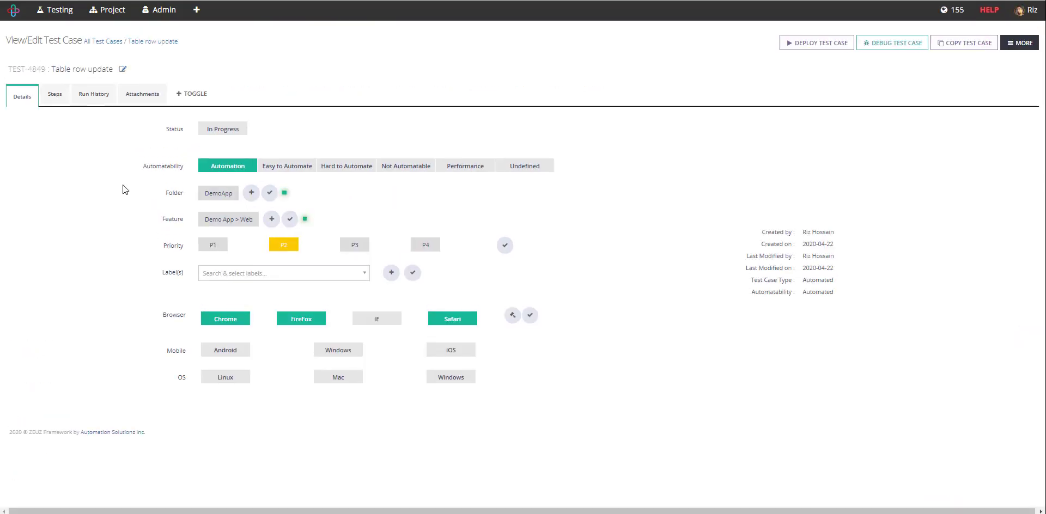
Step: Add the existing Go To Demo Login Page step to the test case and remove the default Sequential Actions step
left_click(57, 97)
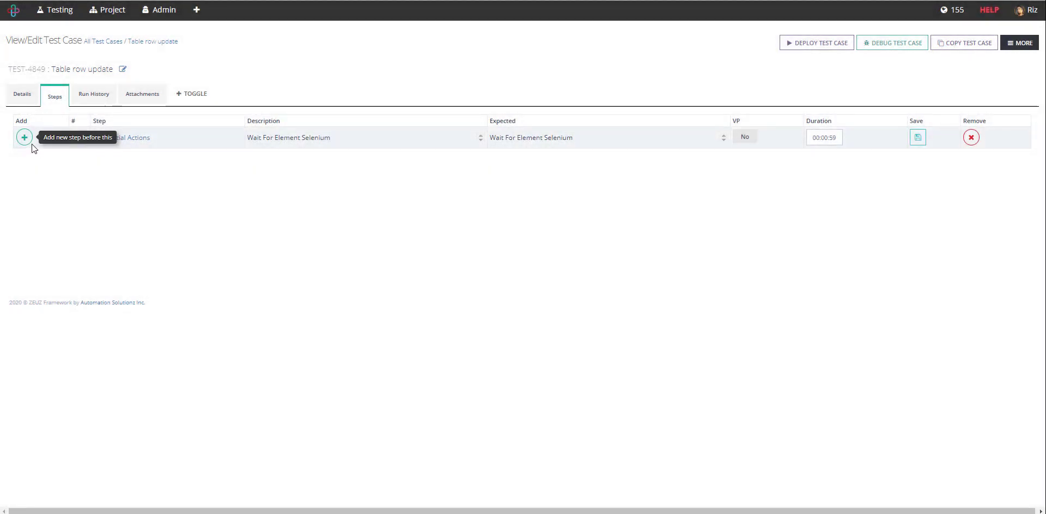
left_click(28, 140)
left_click(69, 172)
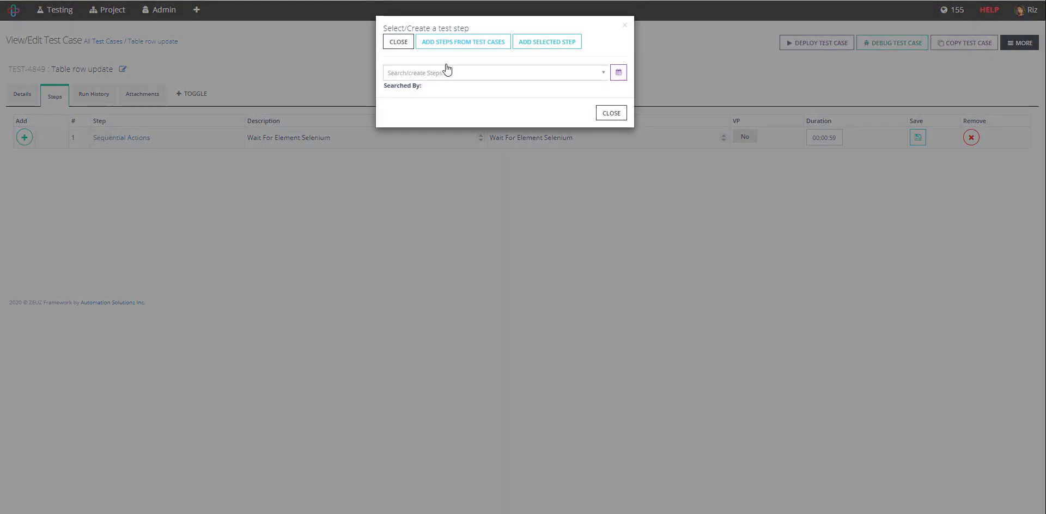
left_click(440, 74)
type("Go to")
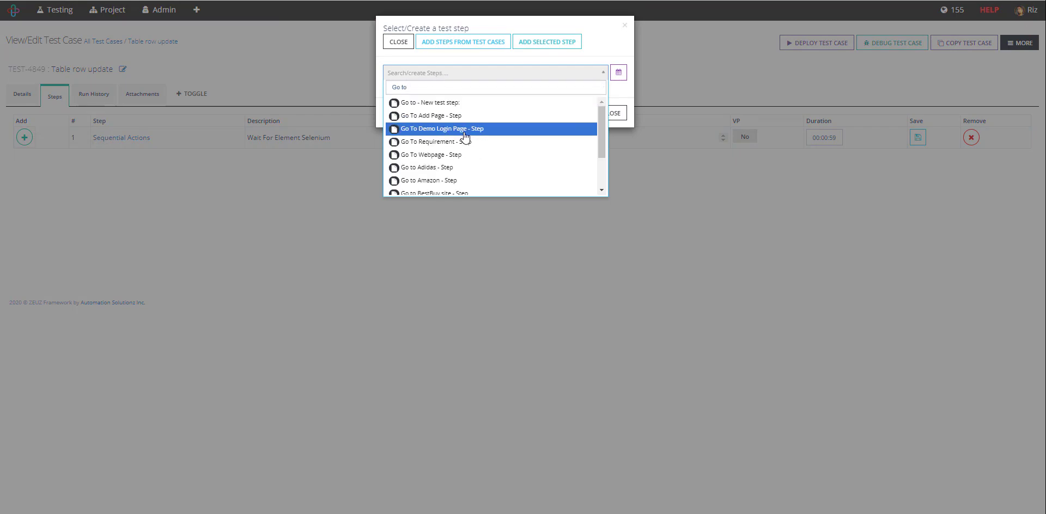
left_click(465, 138)
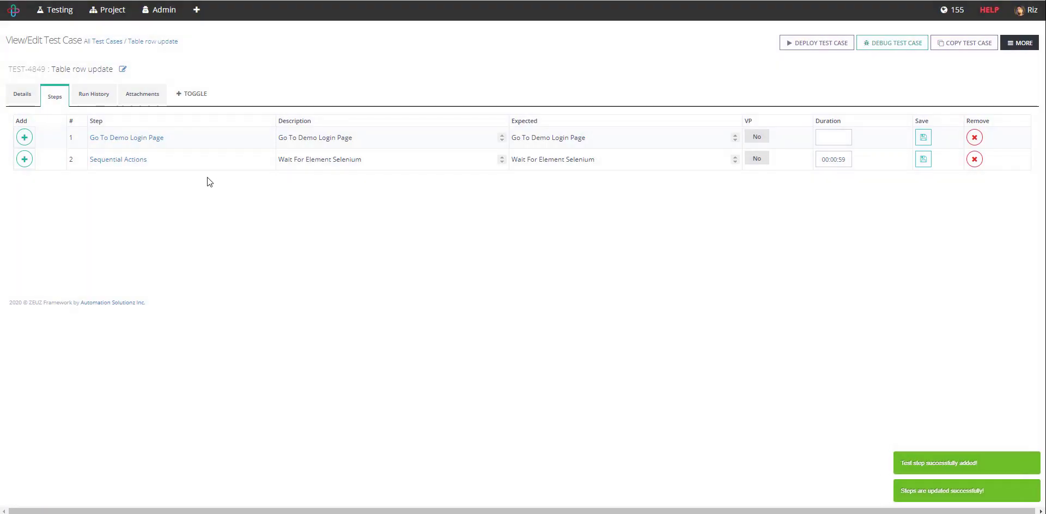
left_click(974, 159)
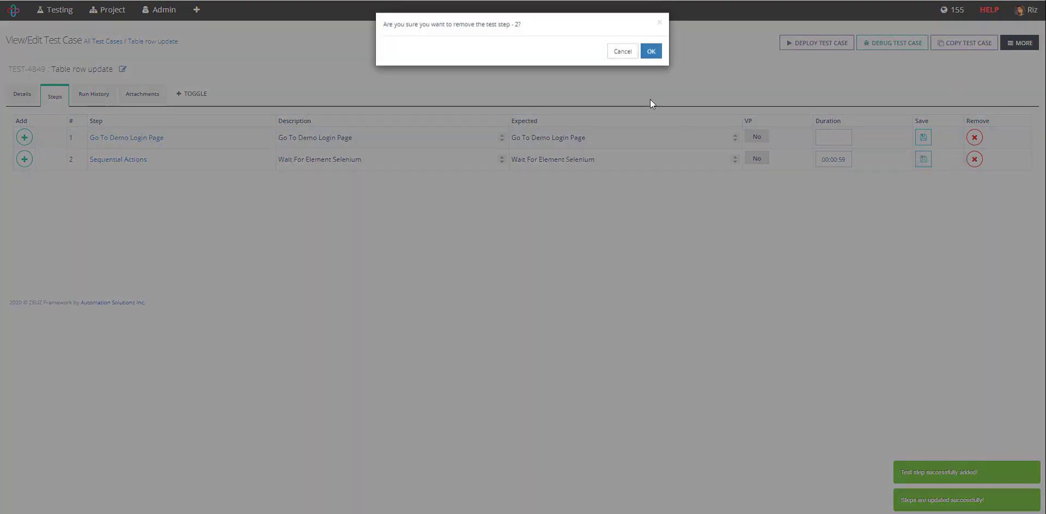
left_click(653, 57)
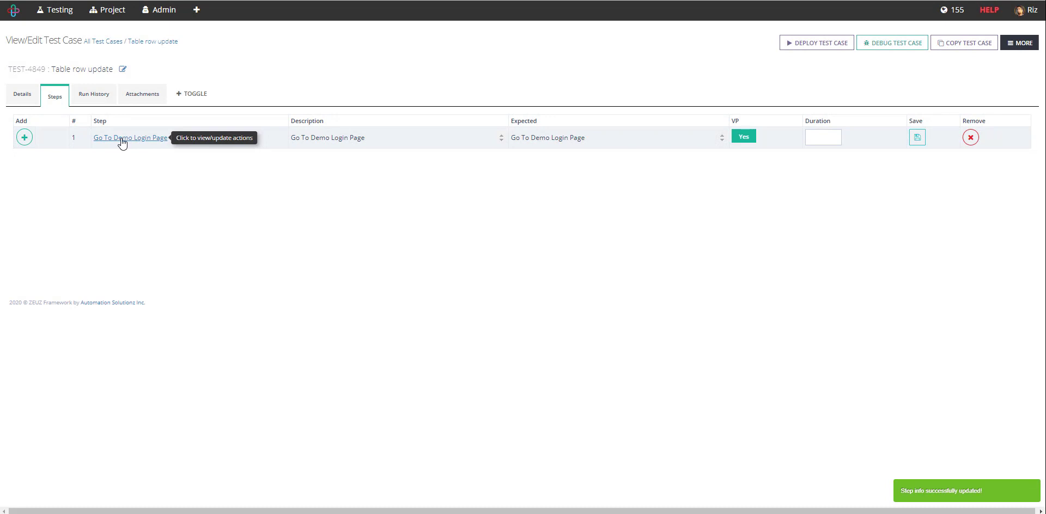
Step: Add the web action Go to Webpage to the Go To Demo Login Page step
left_click(122, 143)
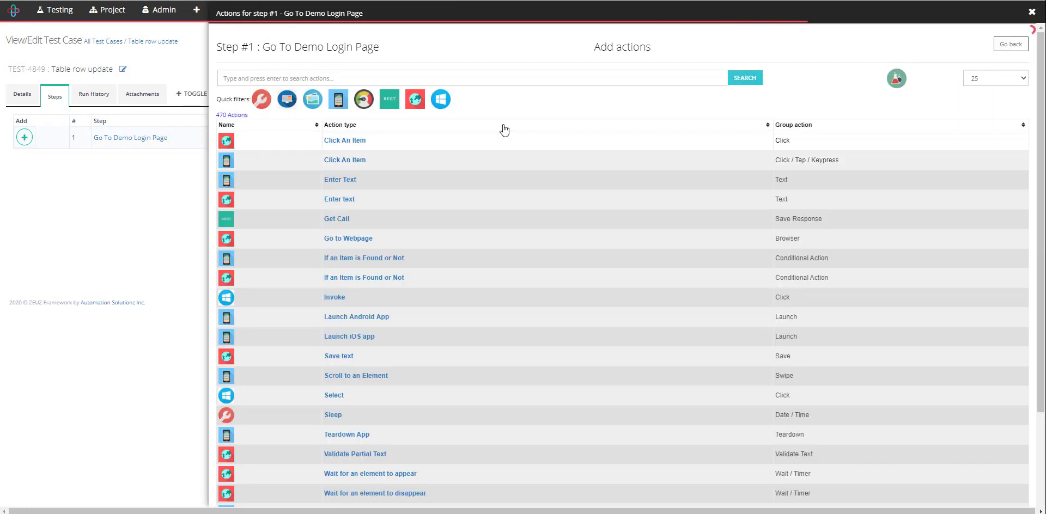
left_click(415, 98)
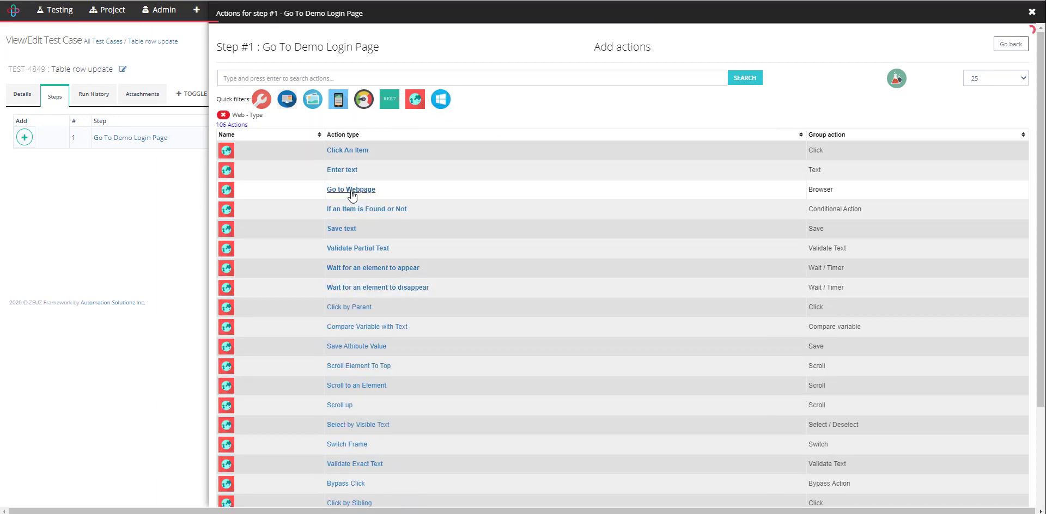
left_click(352, 190)
left_click(466, 33)
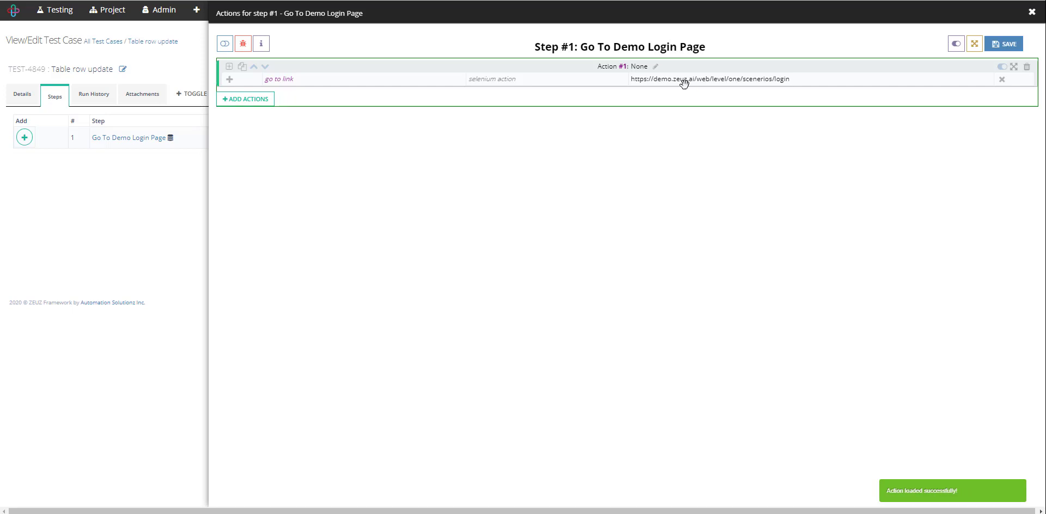
triple_click(688, 82)
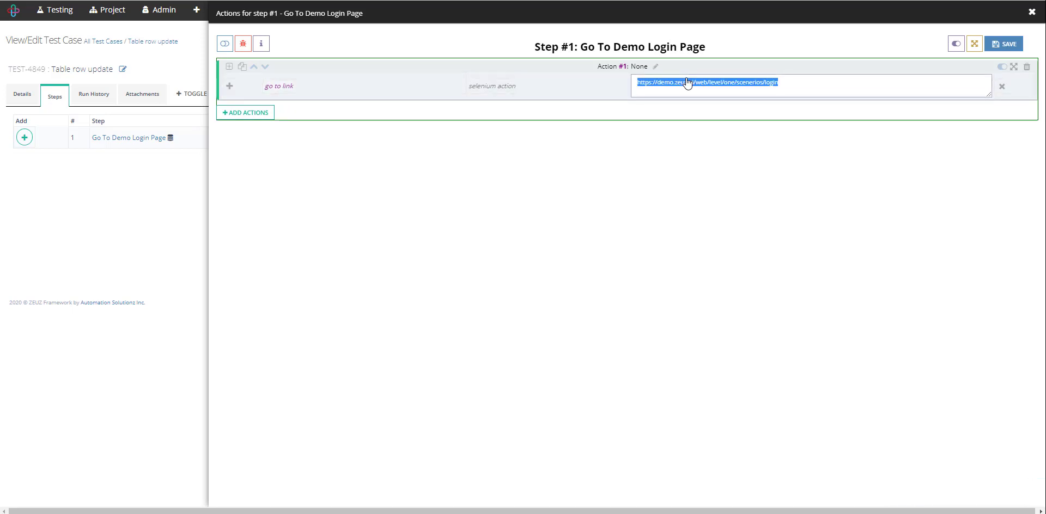
type("https://demo.zeuz.ai/web/level/one/scenerios/web_level_one_scenerio_update_inline_input_fields")
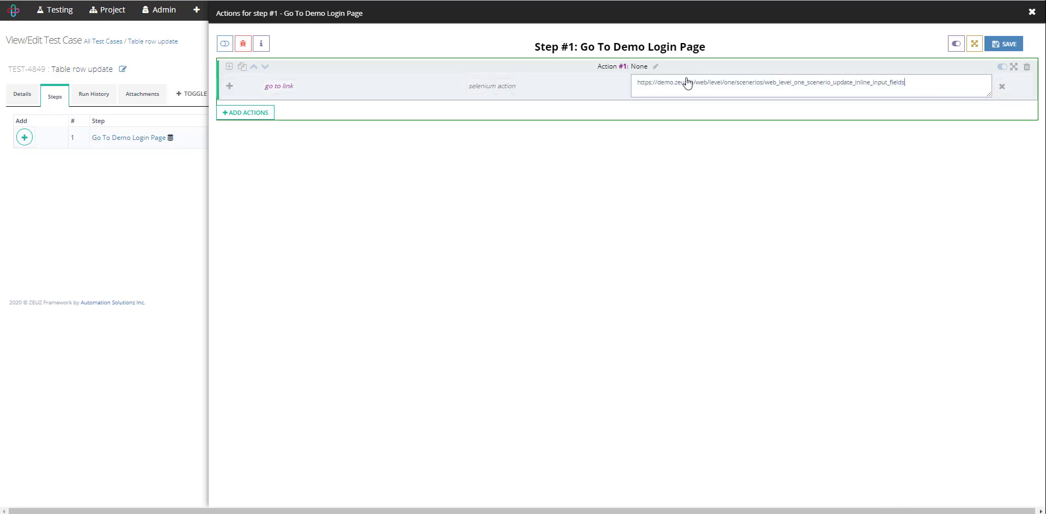
left_click(1010, 45)
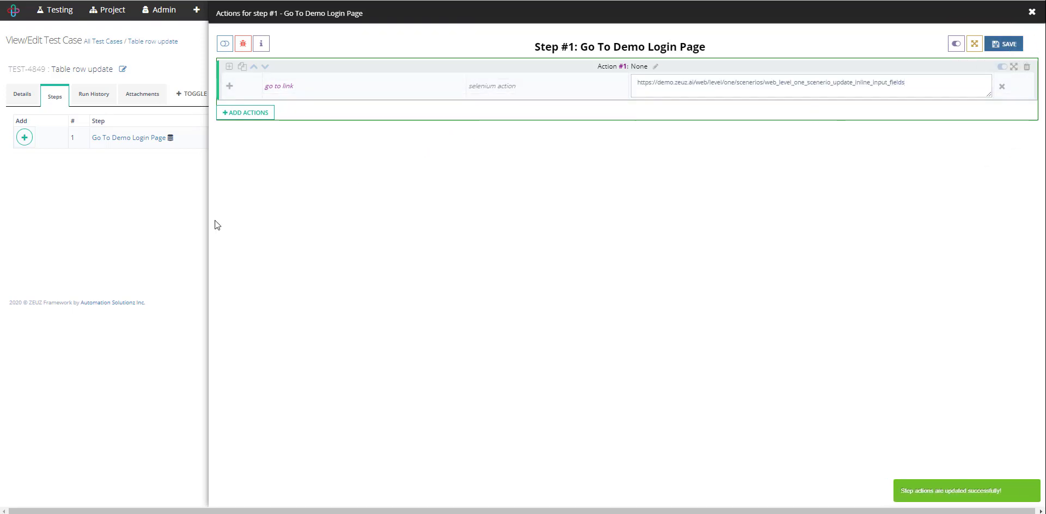
left_click(96, 220)
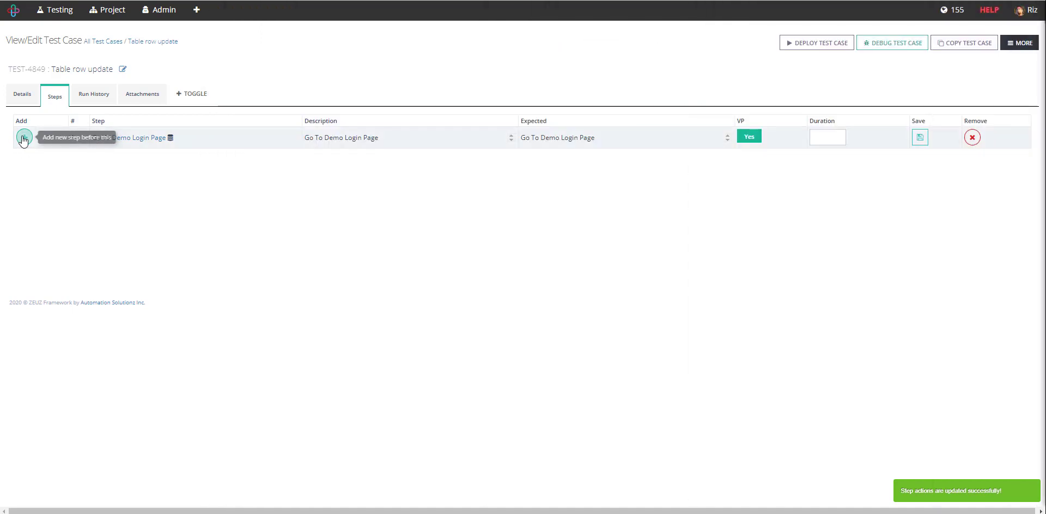
Step: Create a new test step named "Update middle row item" after the Go To Demo Login Page step and open its actions
left_click(24, 137)
left_click(34, 177)
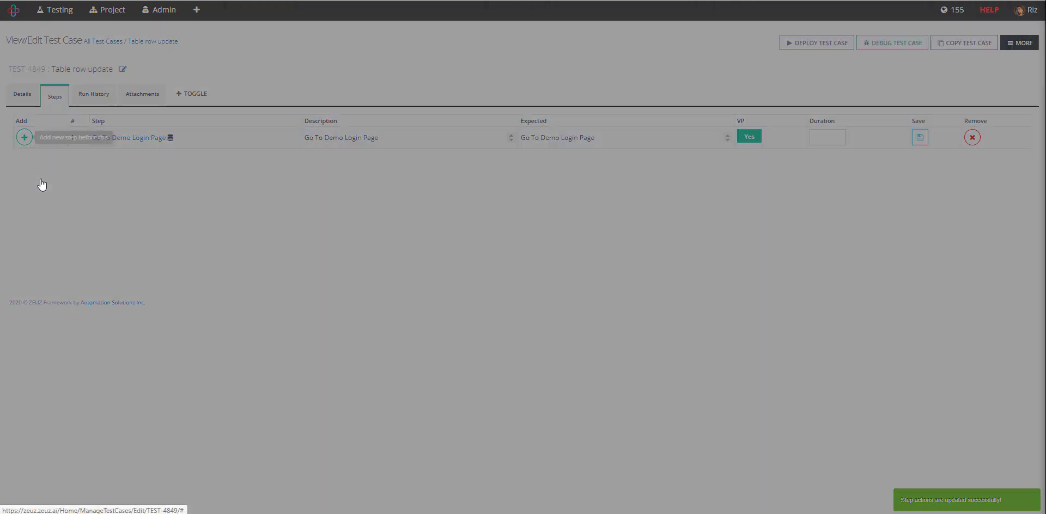
left_click(460, 73)
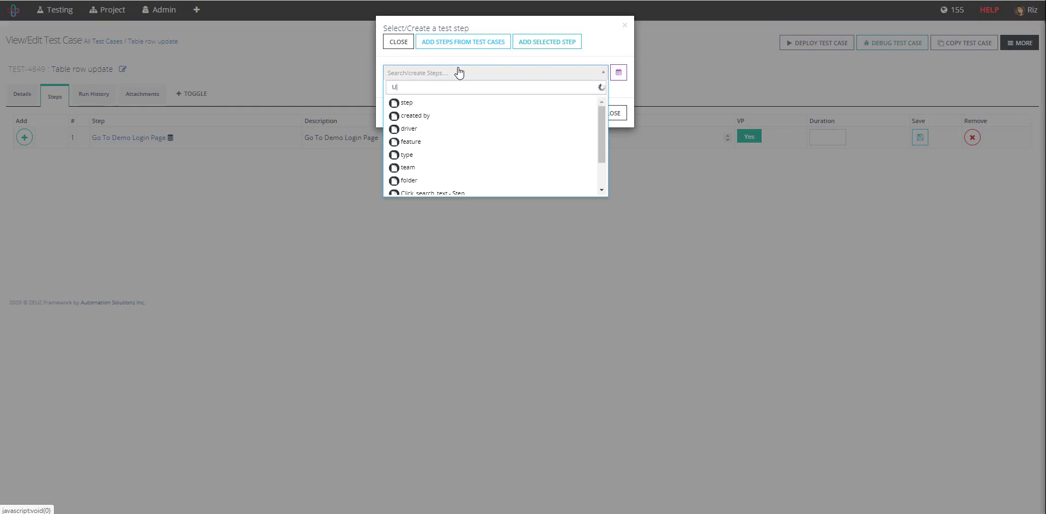
type("Update middle row item")
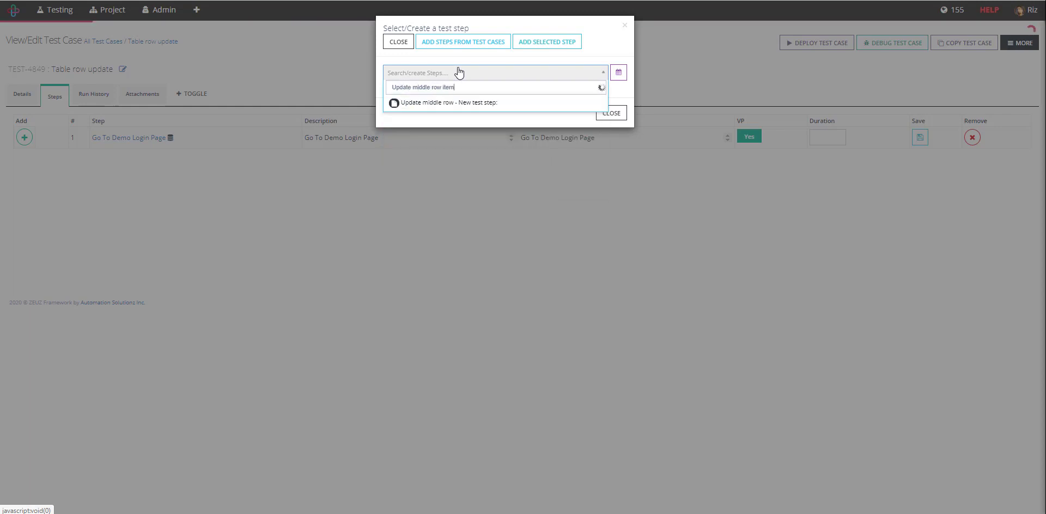
key("Down")
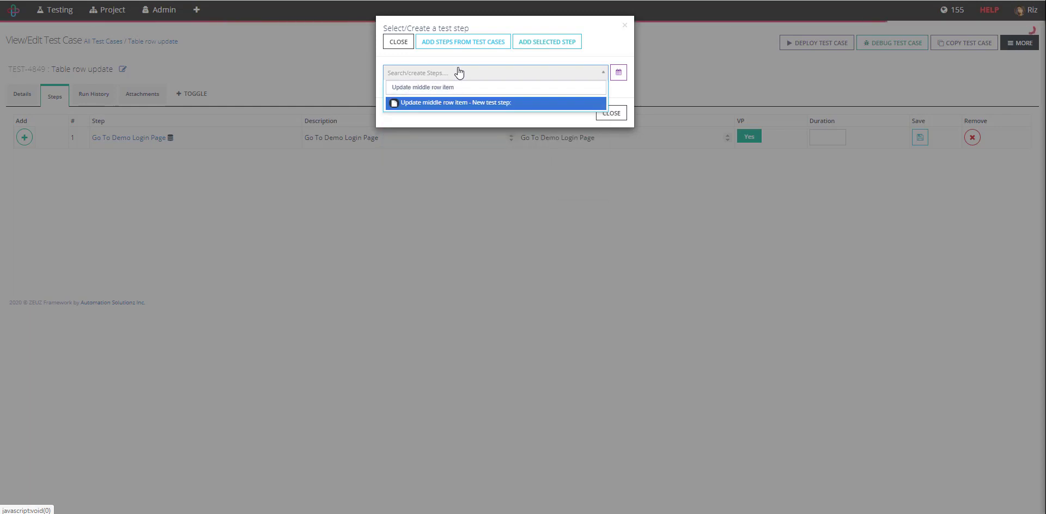
key("Return")
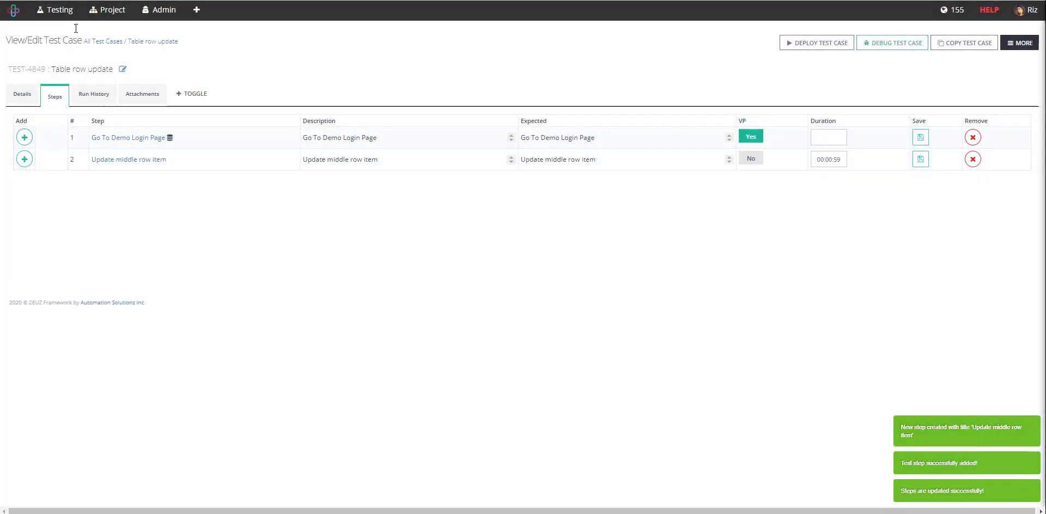
left_click(137, 161)
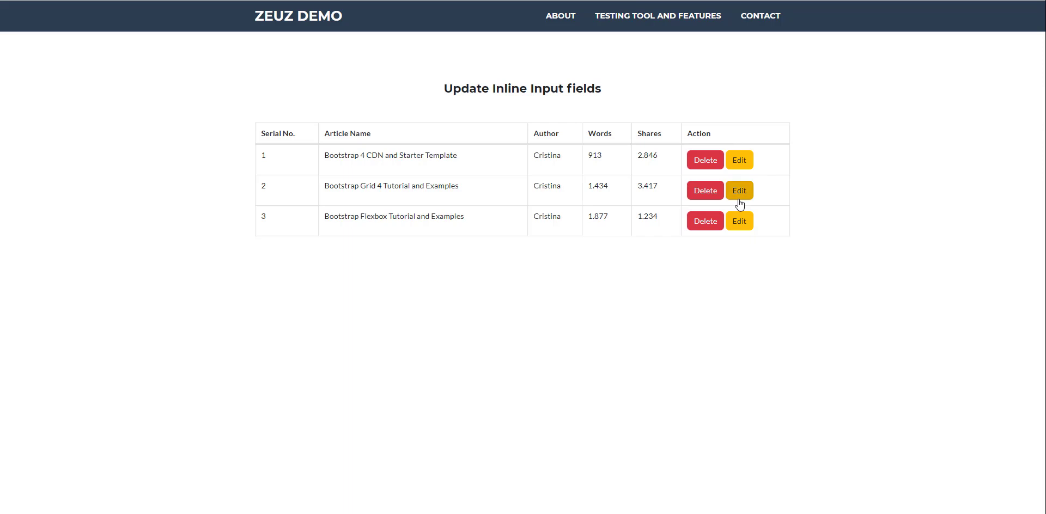
Step: On the demo page, inspect the middle row's Edit button in the markup and copy the row's article name
right_click(742, 195)
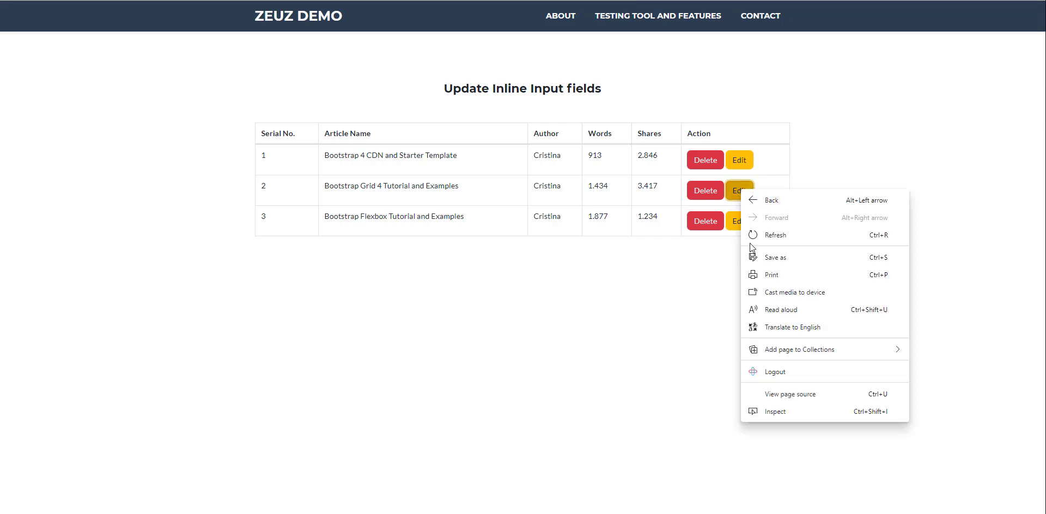
left_click(787, 413)
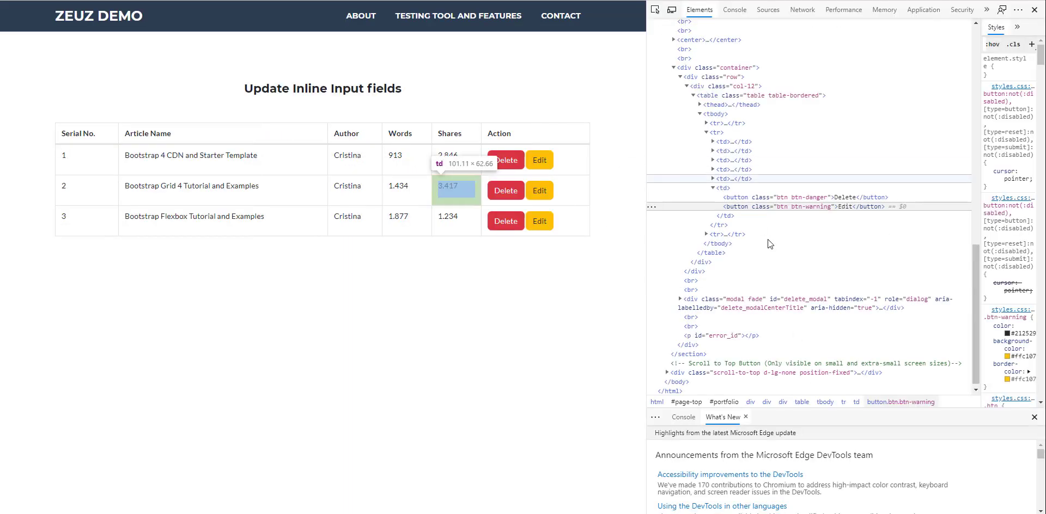
double_click(846, 208)
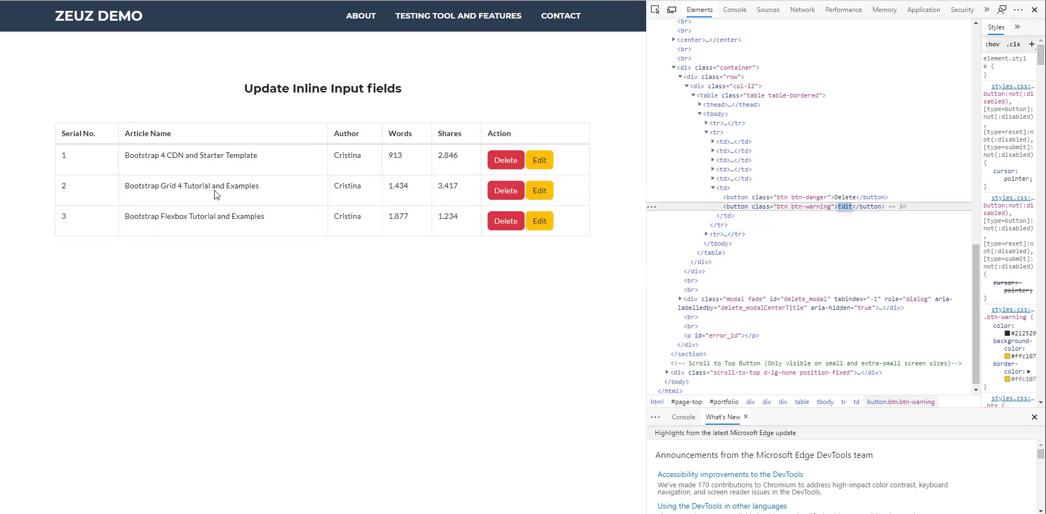
left_click_drag(126, 187, 274, 186)
key("ctrl+c")
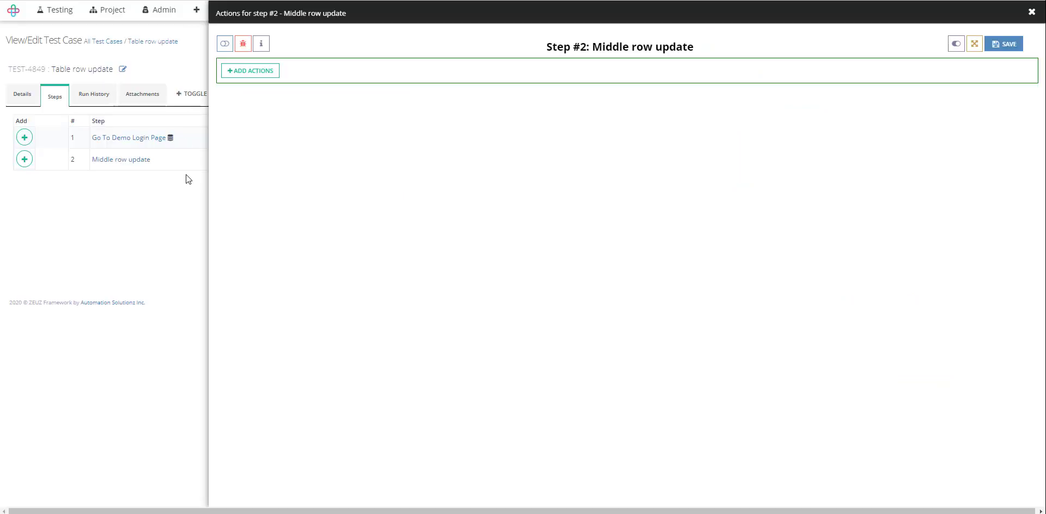
Step: Search the actions for "sibling" and add the web action Click by Sibling to the Middle row update step
left_click(252, 71)
left_click(301, 78)
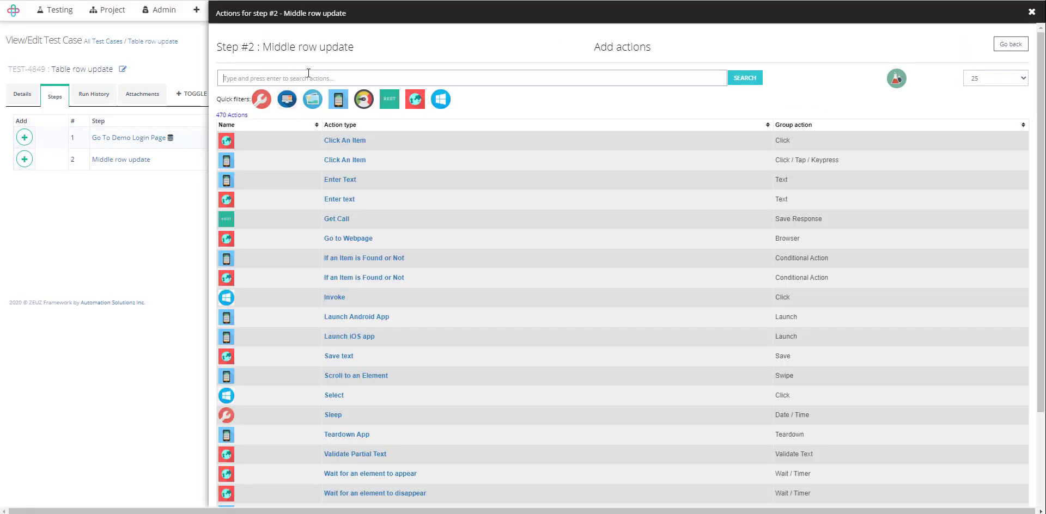
type("sibling")
key("Return")
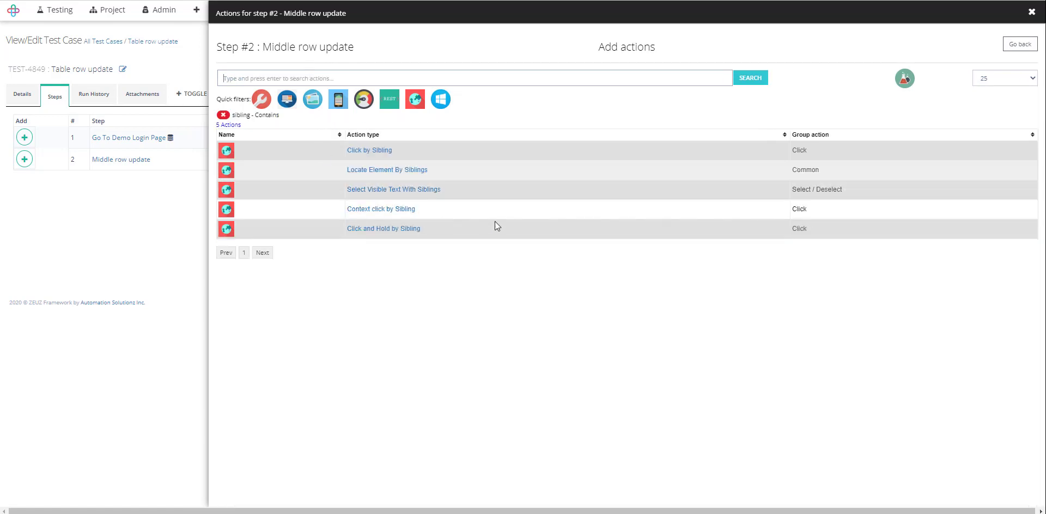
left_click(366, 156)
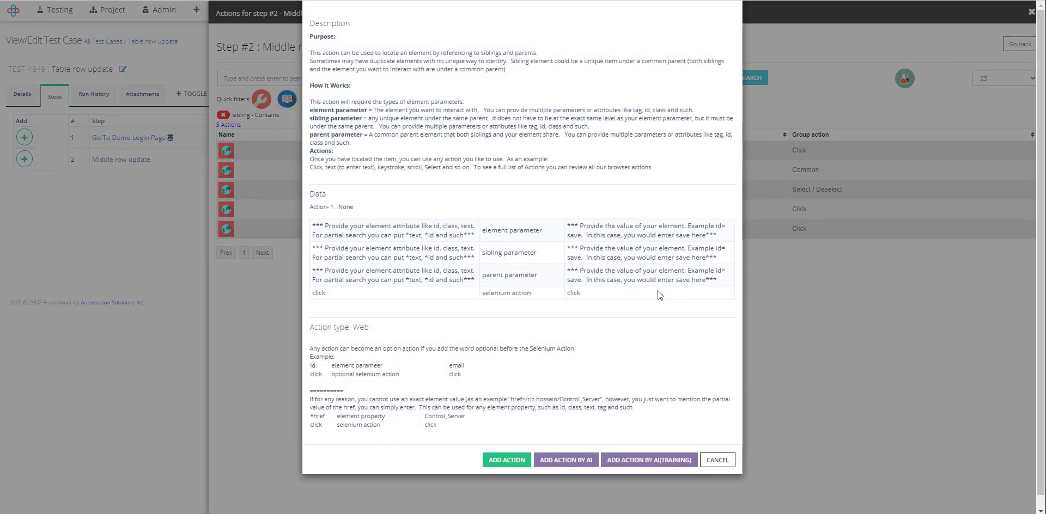
left_click(492, 31)
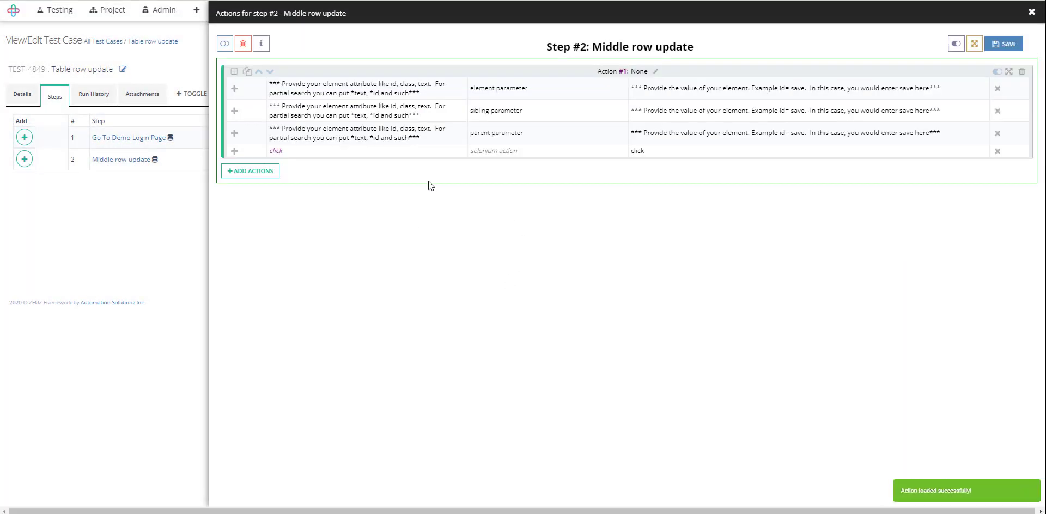
Step: Set the sibling parameter to text with the value "Bootstrap Grid 4 Tutorial and Examples" copied from the demo table
left_click(417, 115)
type("te")
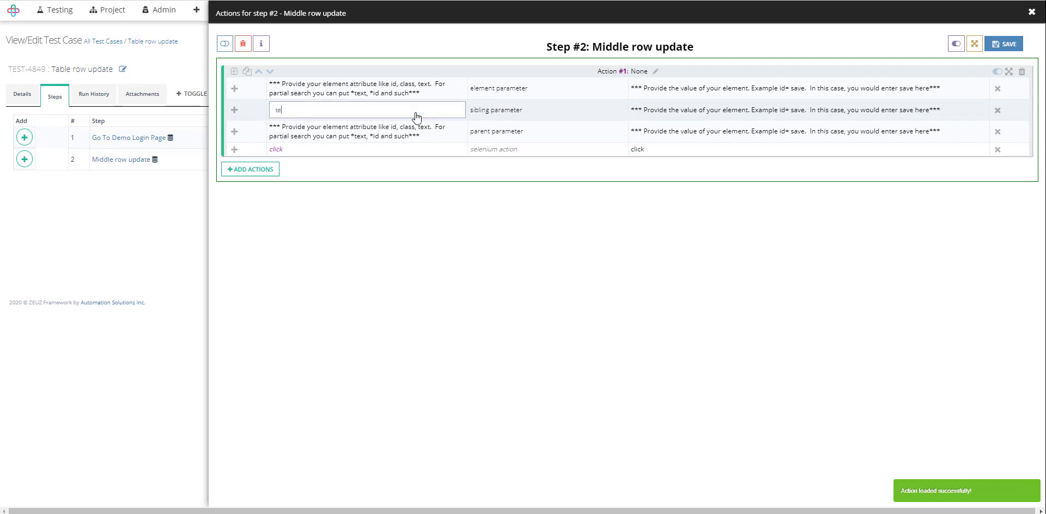
type("xt")
key("Return")
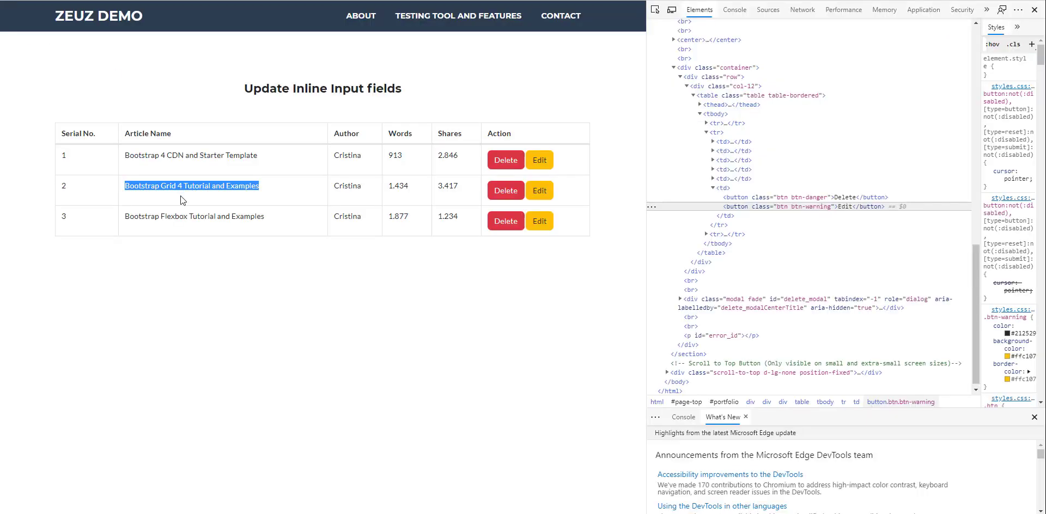
right_click(158, 188)
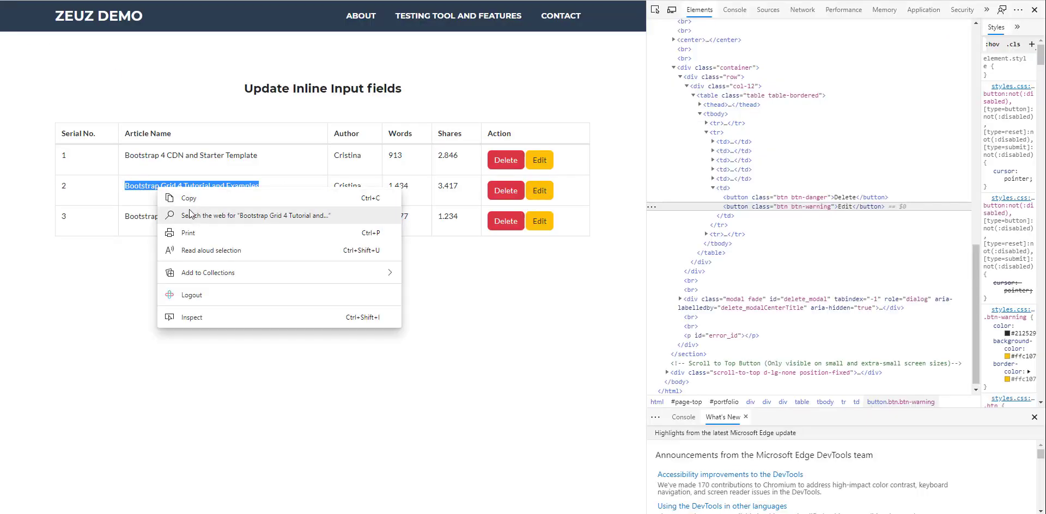
left_click(175, 197)
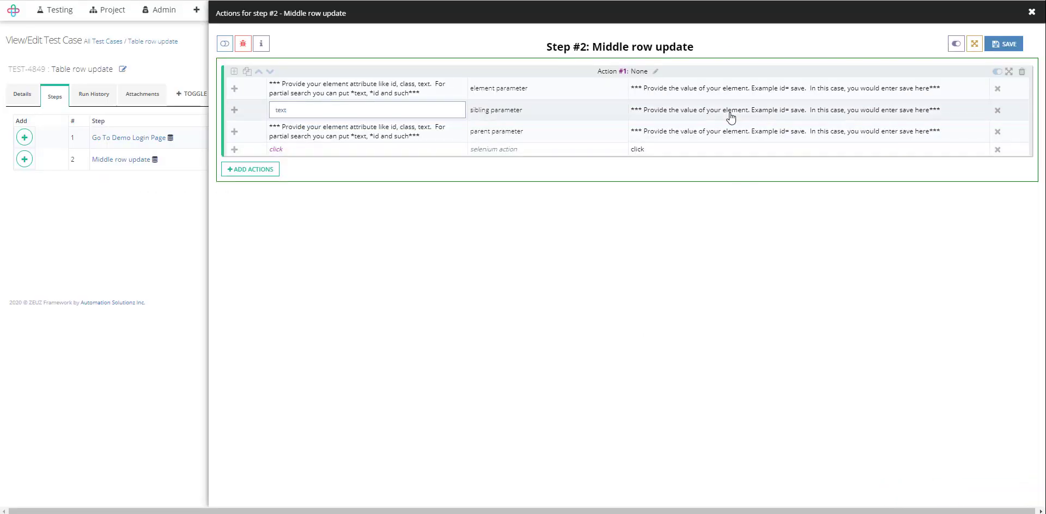
left_click(730, 110)
key("ctrl+v")
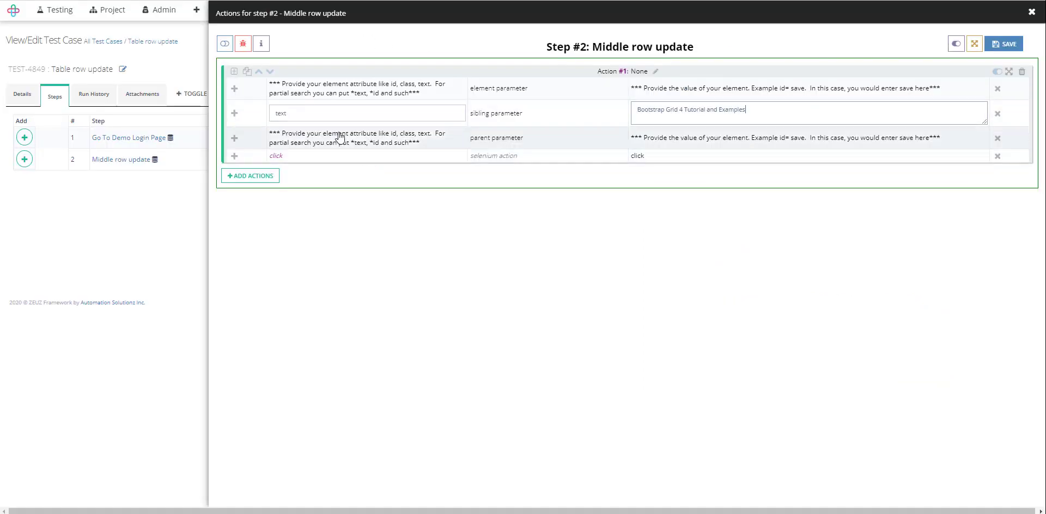
Step: Set the action's element parameter to text with the value "Edit"
left_click(351, 89)
type("text")
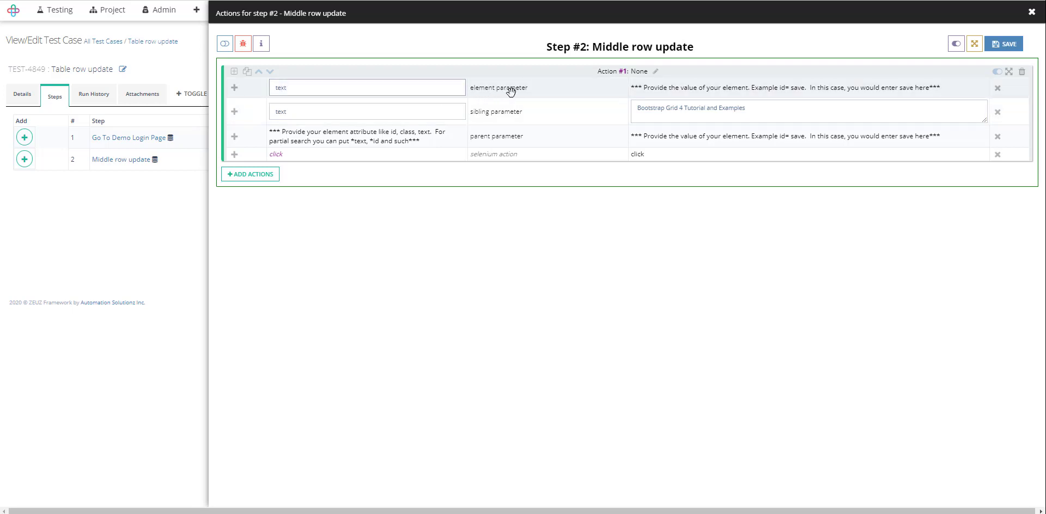
left_click(702, 88)
type("Edit")
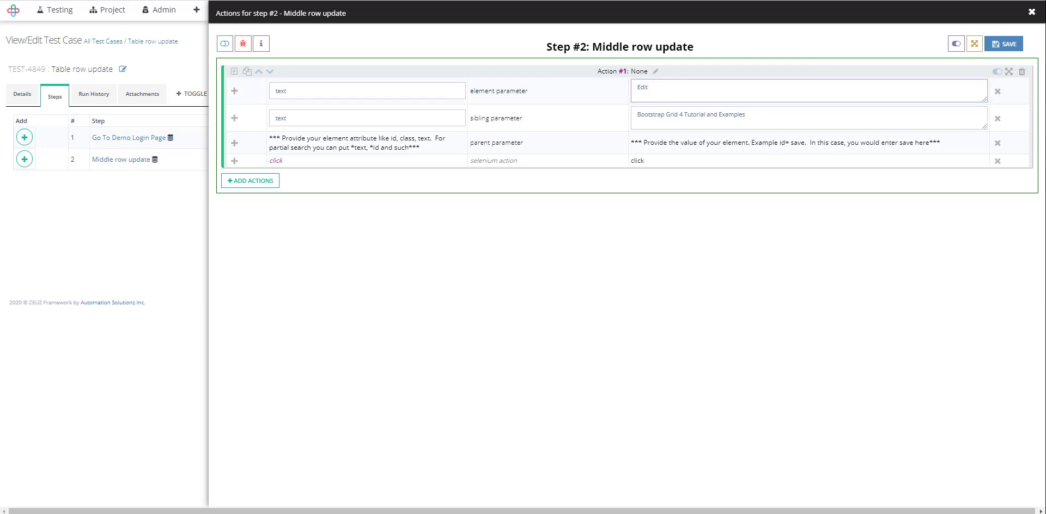
Step: Check the middle row on the demo page, set the parent parameter to tag with the value tr, and save the step actions
left_click(272, 513)
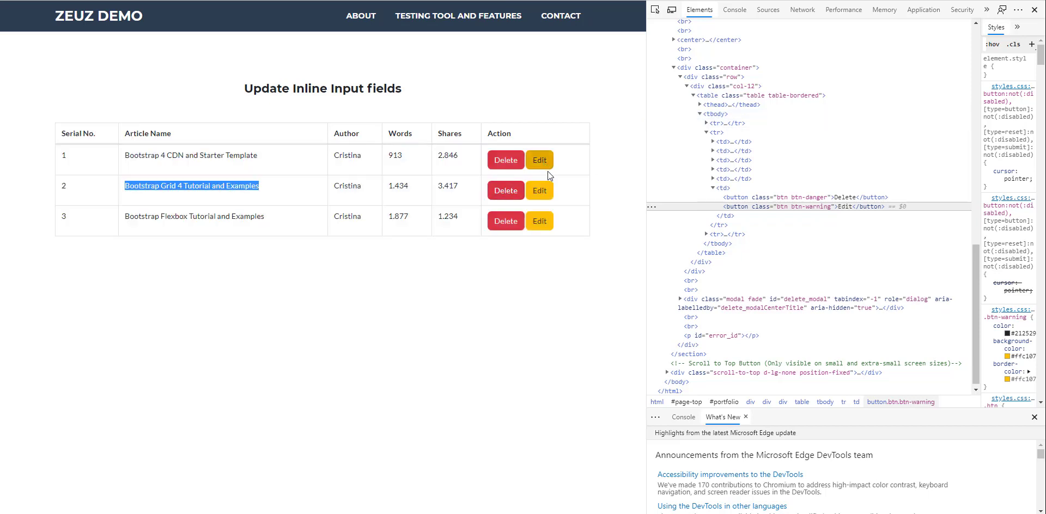
left_click(144, 189)
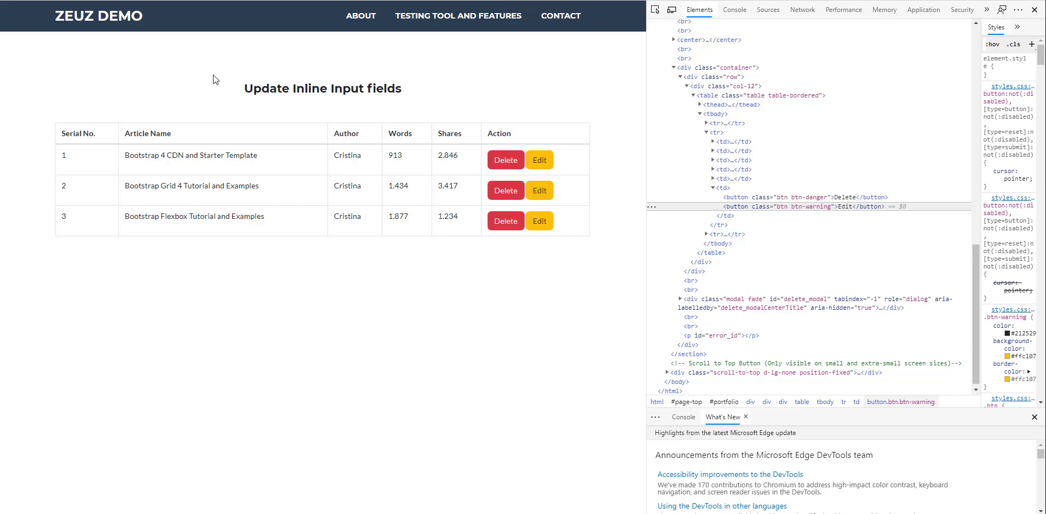
key("alt+Tab")
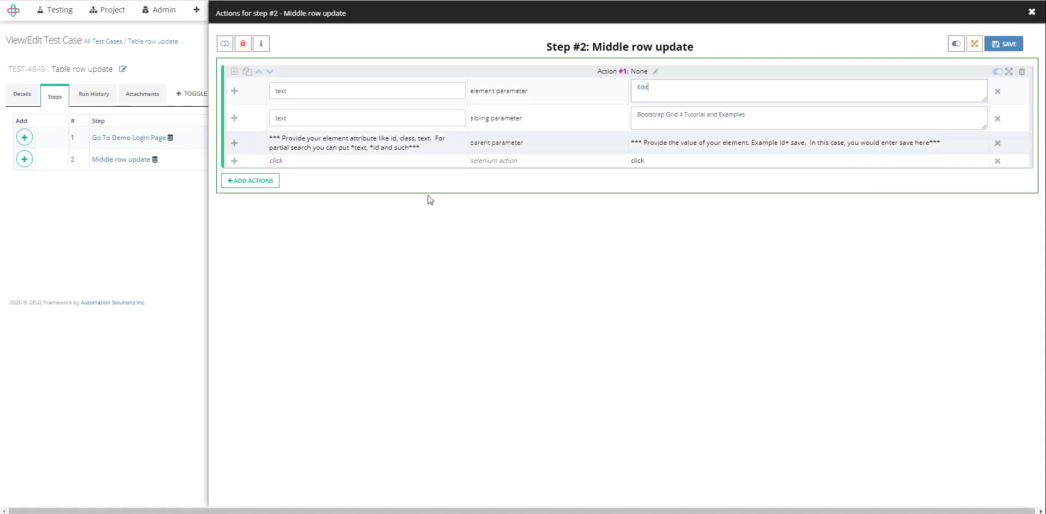
triple_click(316, 142)
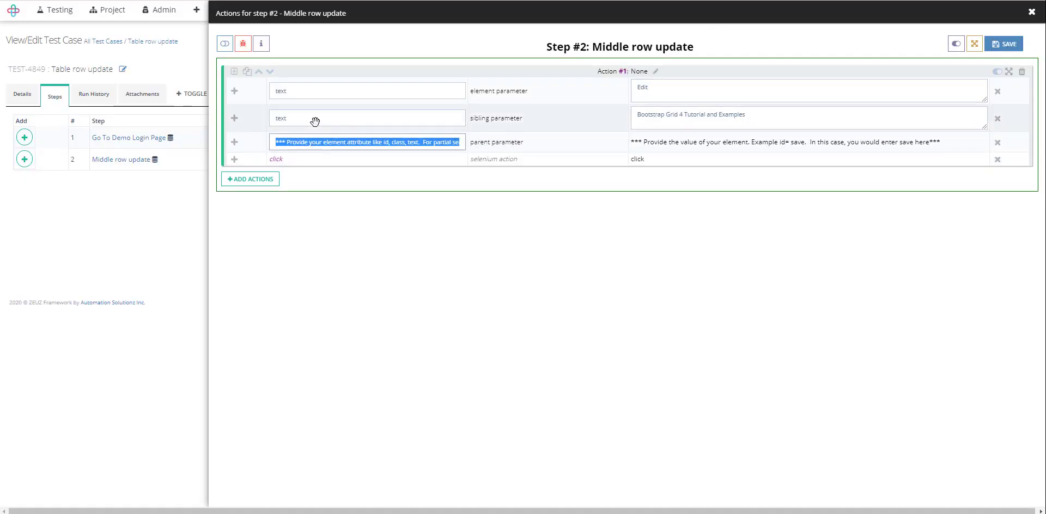
type("tag")
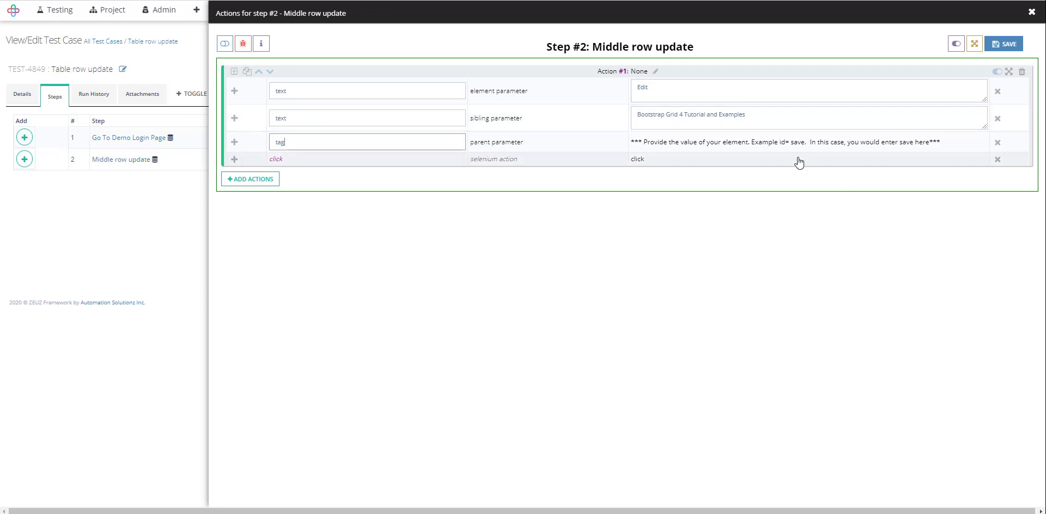
triple_click(793, 142)
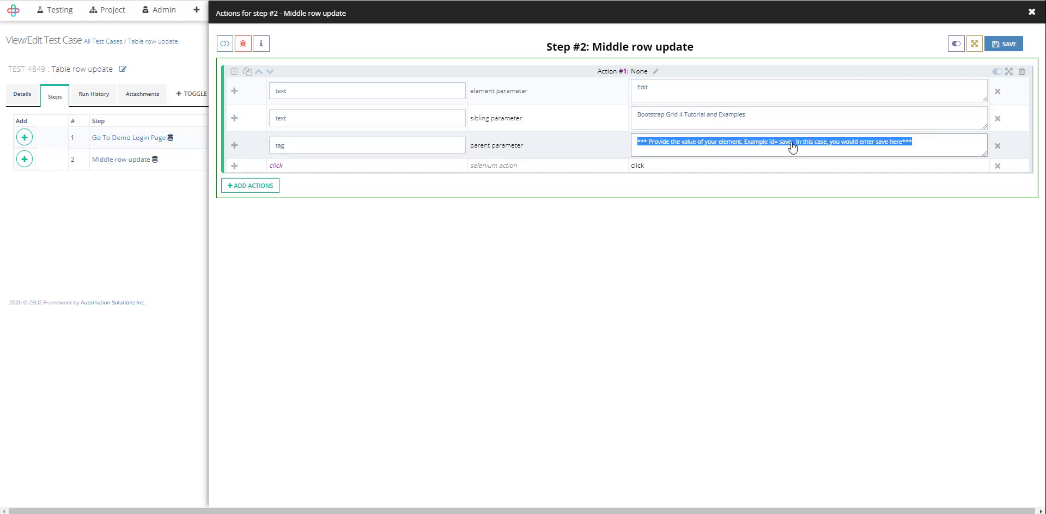
type("tr")
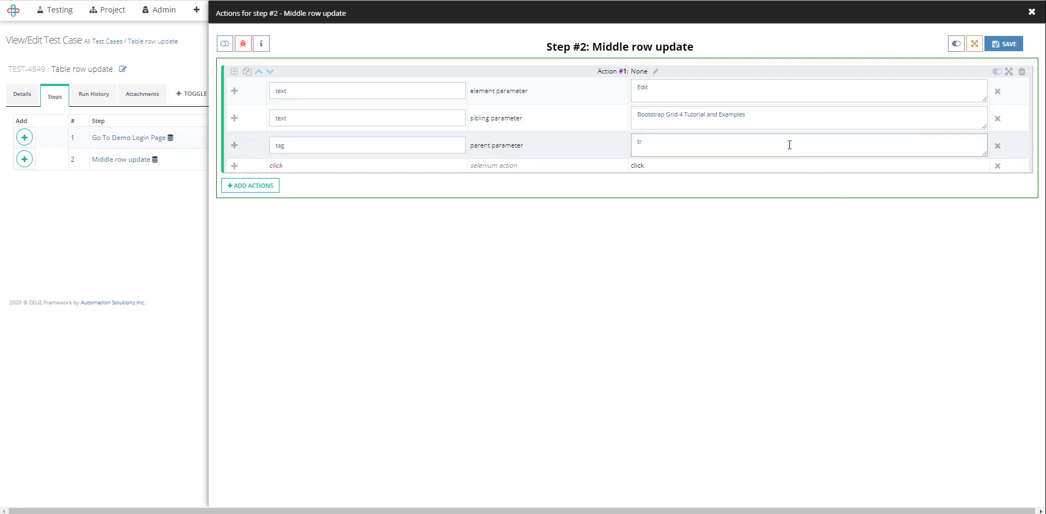
left_click(1007, 45)
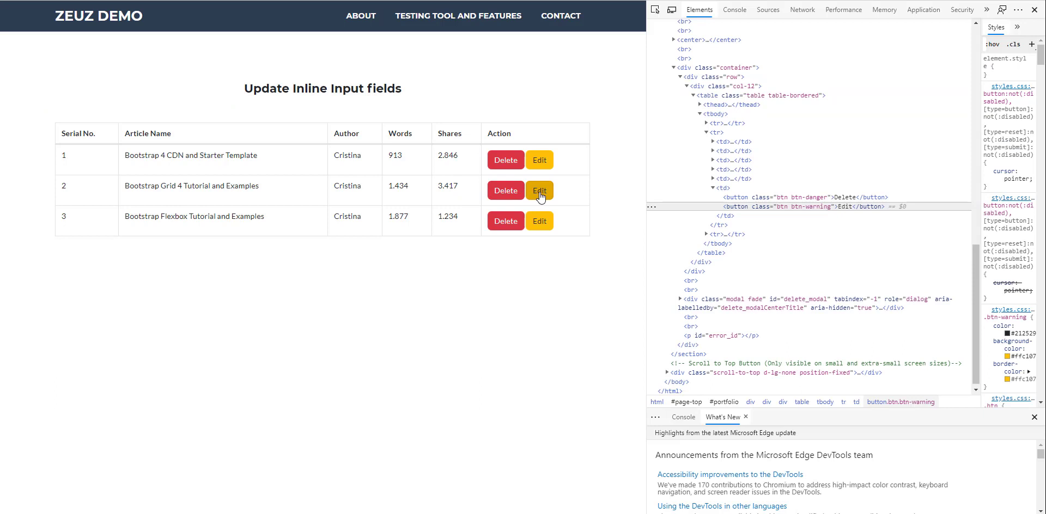
Step: Put the demo table's middle row into edit mode and inspect the markup of its Shares and Words fields
left_click(540, 192)
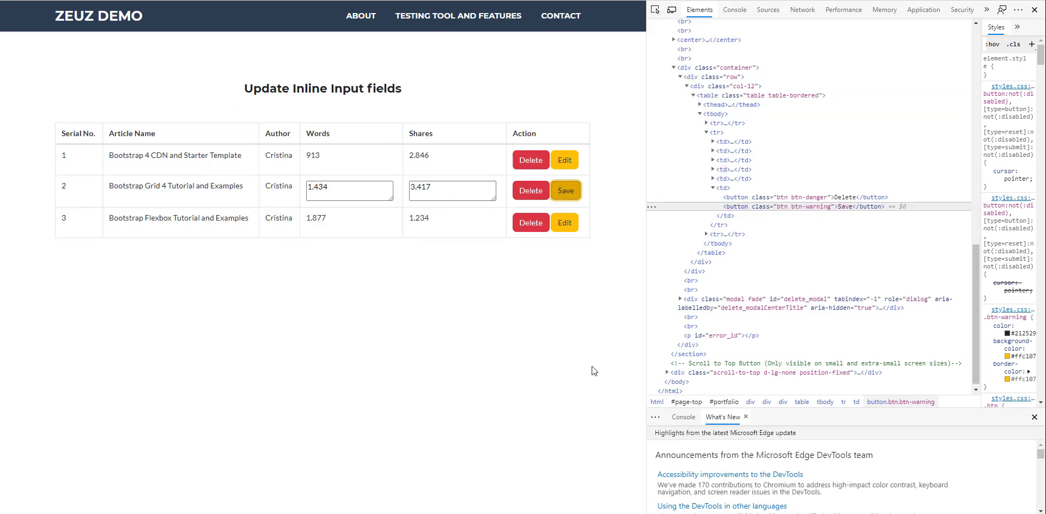
left_click(445, 190)
double_click(421, 187)
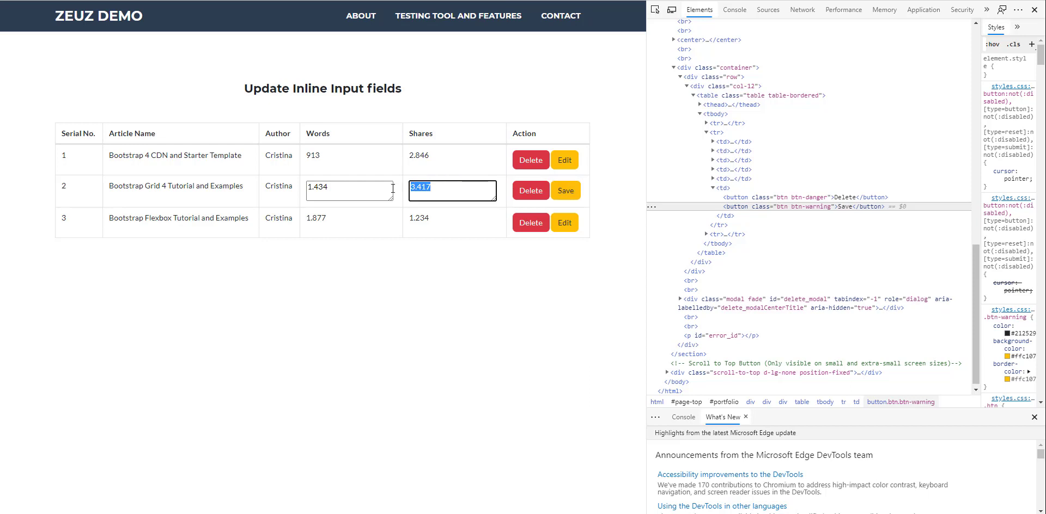
right_click(434, 190)
left_click(485, 437)
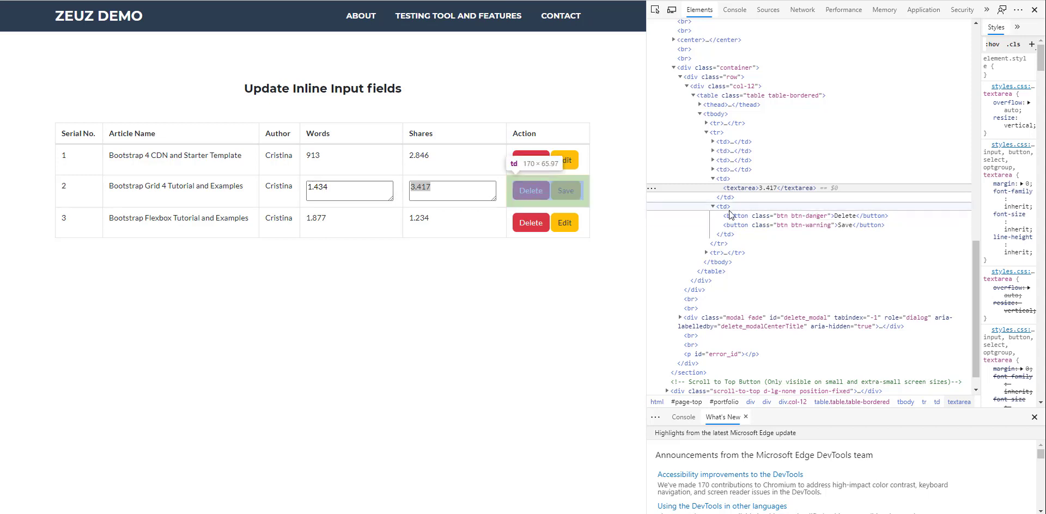
left_click(713, 169)
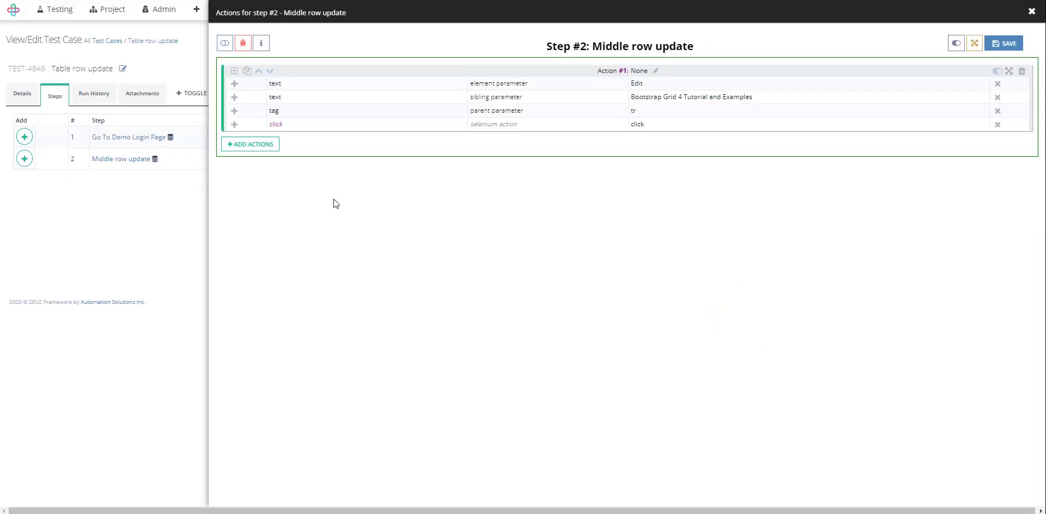
Step: Duplicate the Edit click action at the end of the Middle row update step's actions
left_click(246, 71)
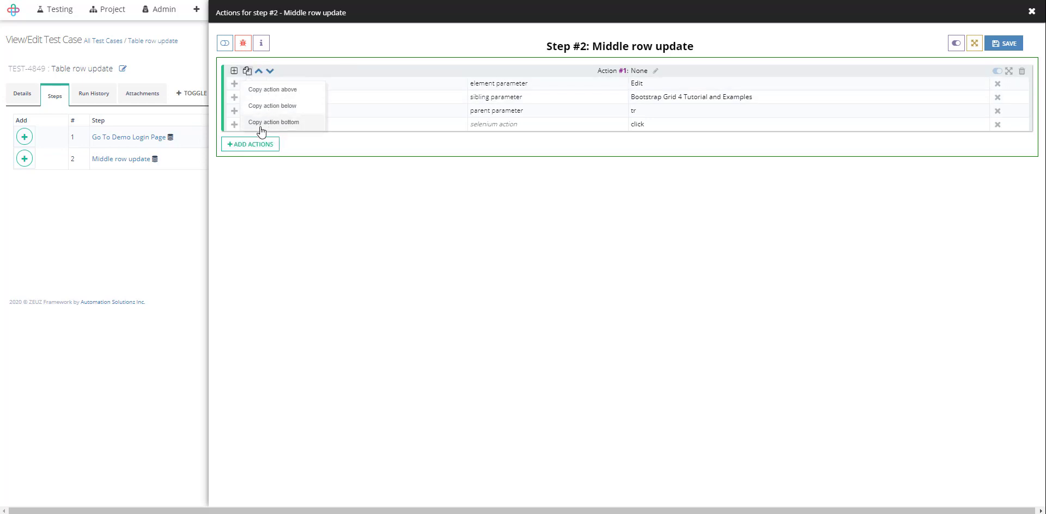
left_click(268, 122)
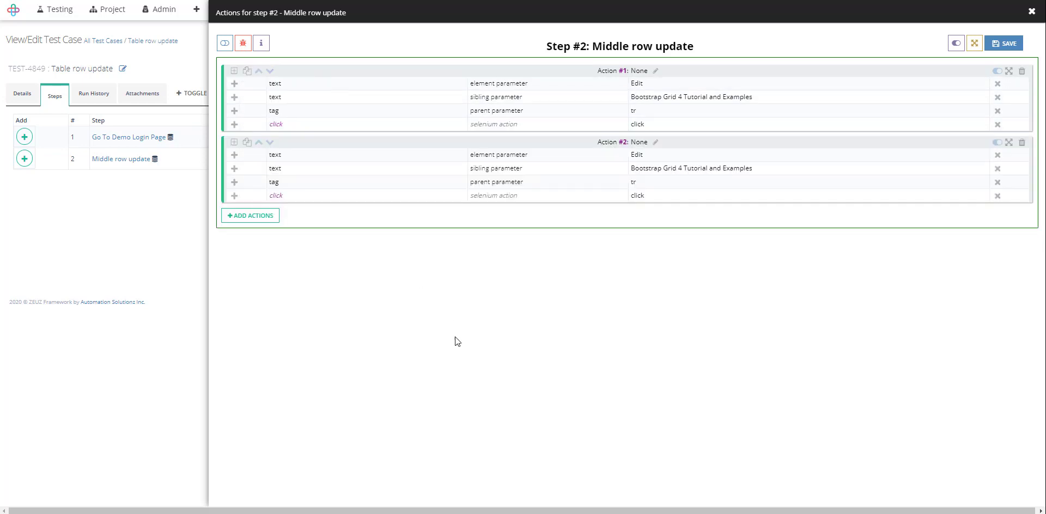
Step: Change the selenium action of the duplicated second action to text with the value 34.56
left_click(296, 198)
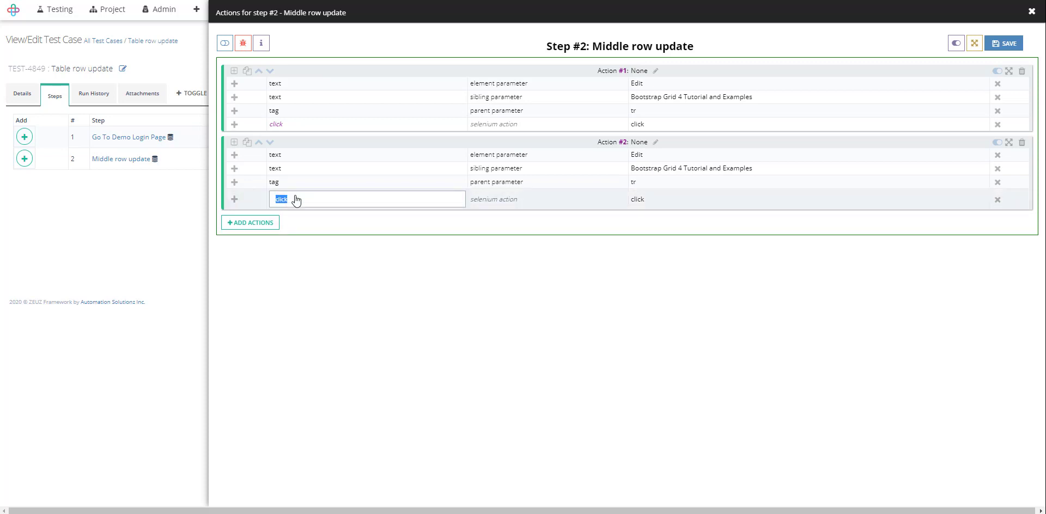
type("text")
left_click(651, 200)
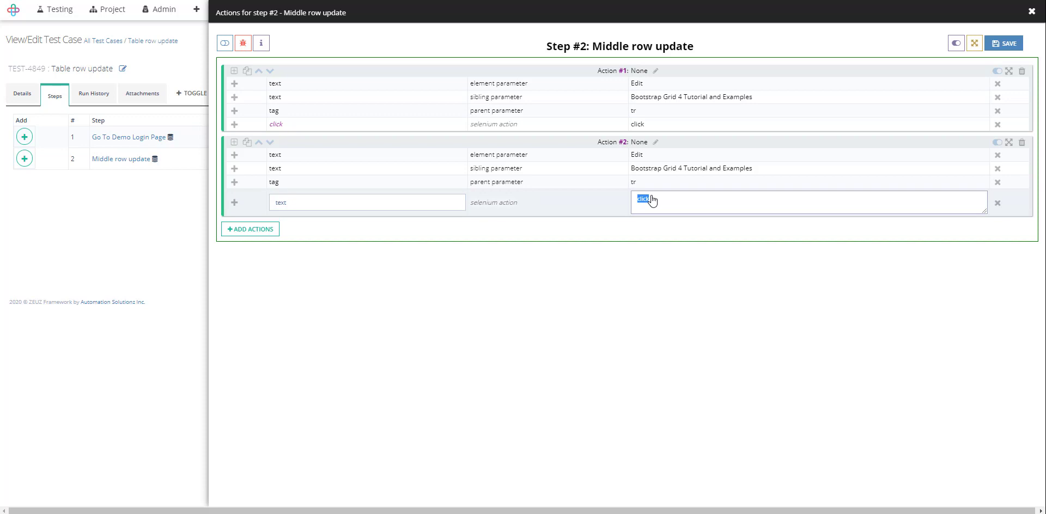
type("34.56")
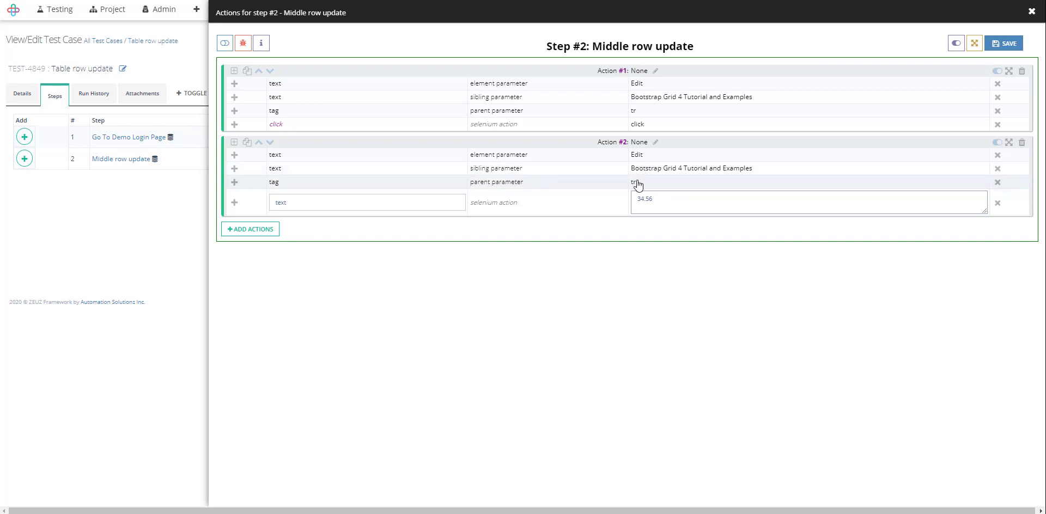
Step: Inspect the middle row's Shares field on the demo page and set the second action's element parameter to tag with the value textarea
key("alt+Tab")
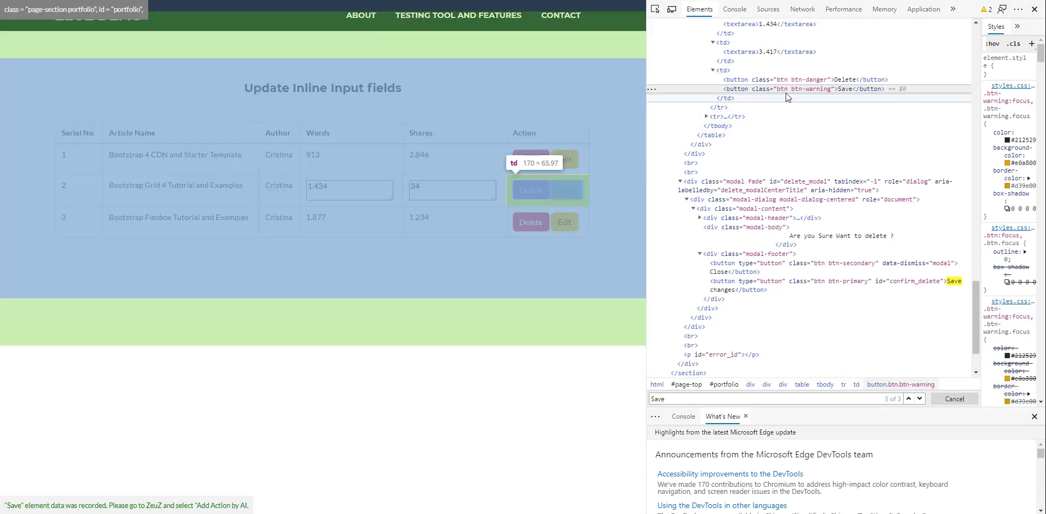
scroll(786, 93, "up", 3)
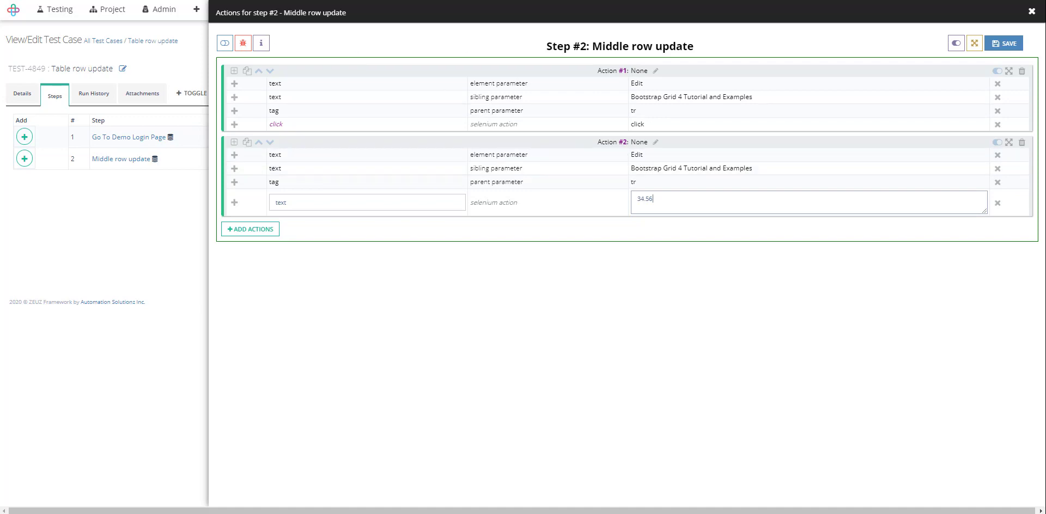
key("alt+Tab")
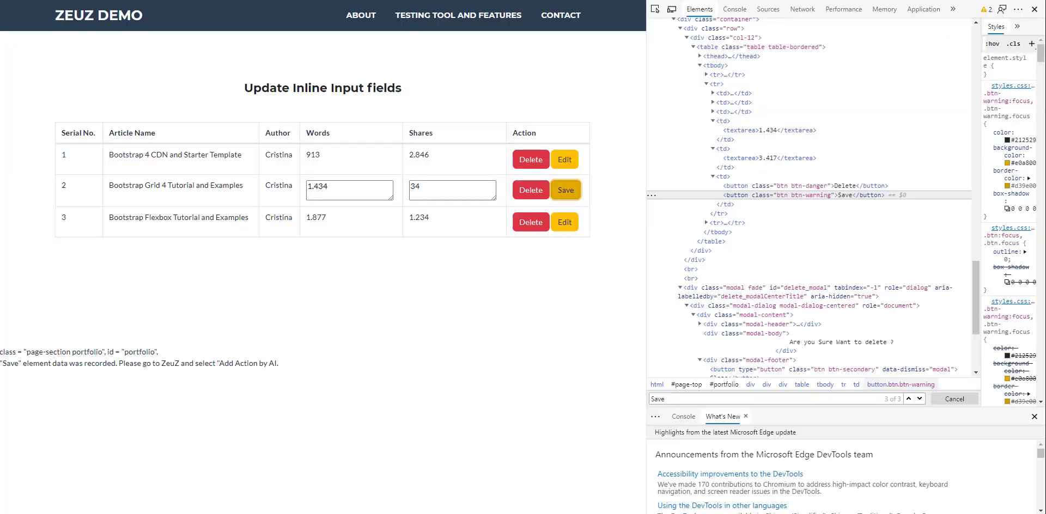
right_click(436, 191)
left_click(491, 434)
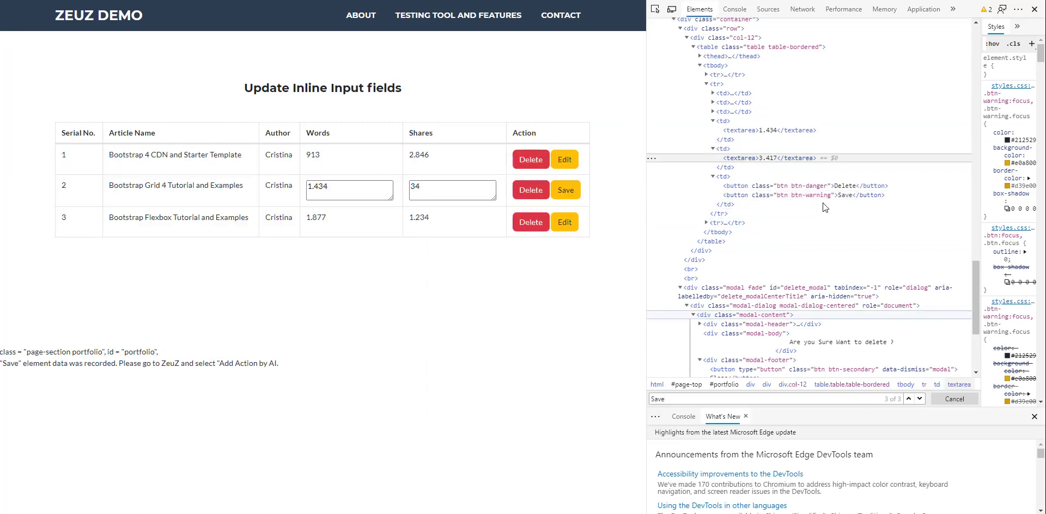
double_click(743, 160)
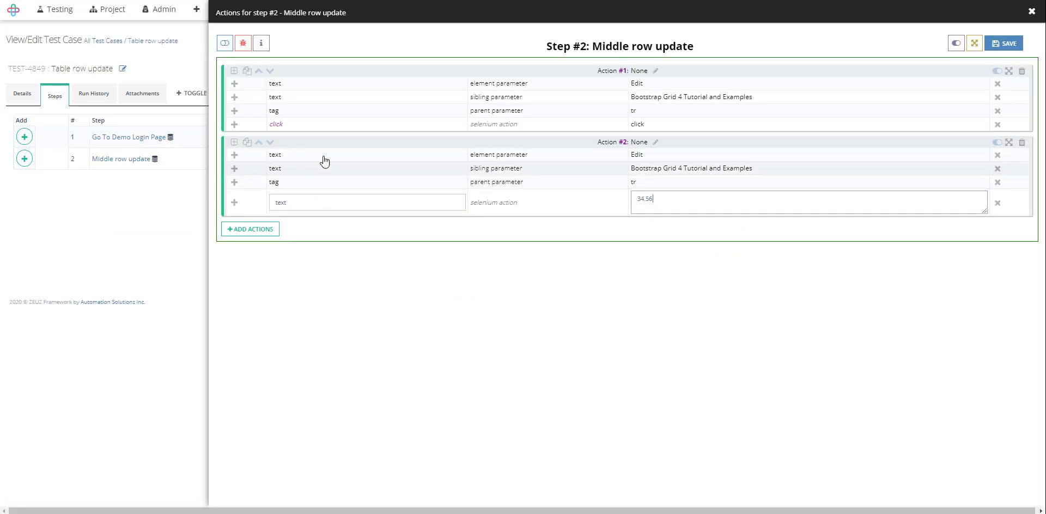
left_click(339, 159)
type("tag")
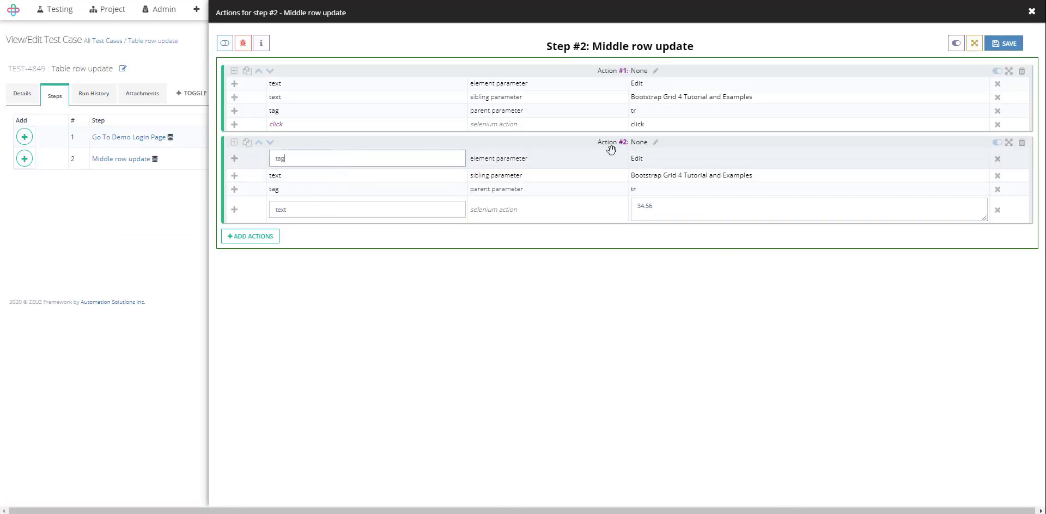
left_click(667, 160)
type("textarea")
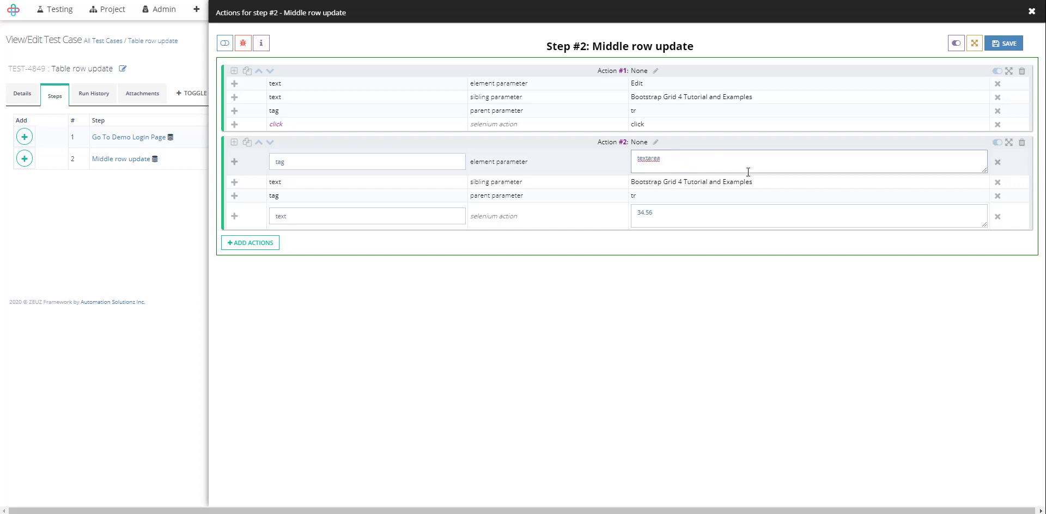
Step: Add a row at the start of the second action with index as an element parameter and the value 1
left_click(235, 163)
left_click(254, 183)
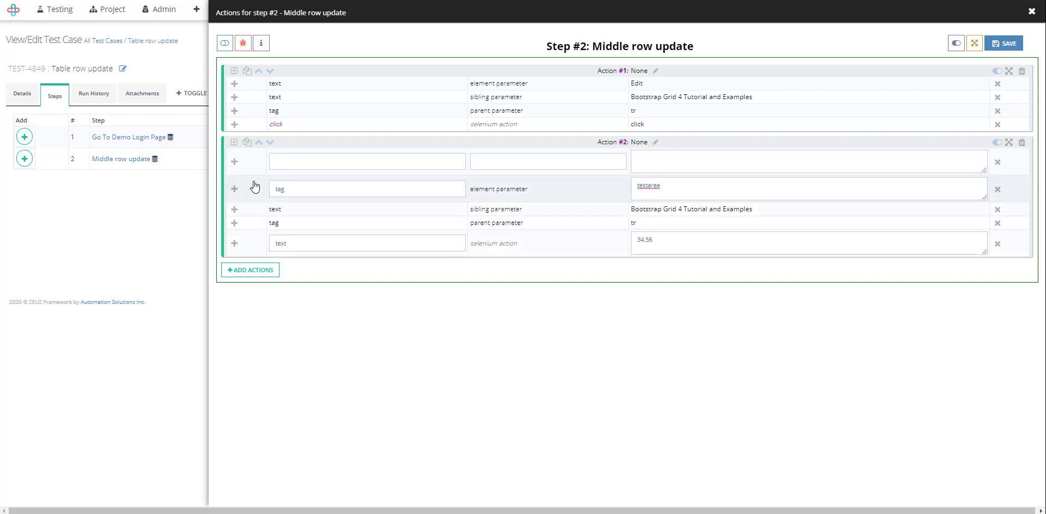
left_click(340, 160)
type("ind")
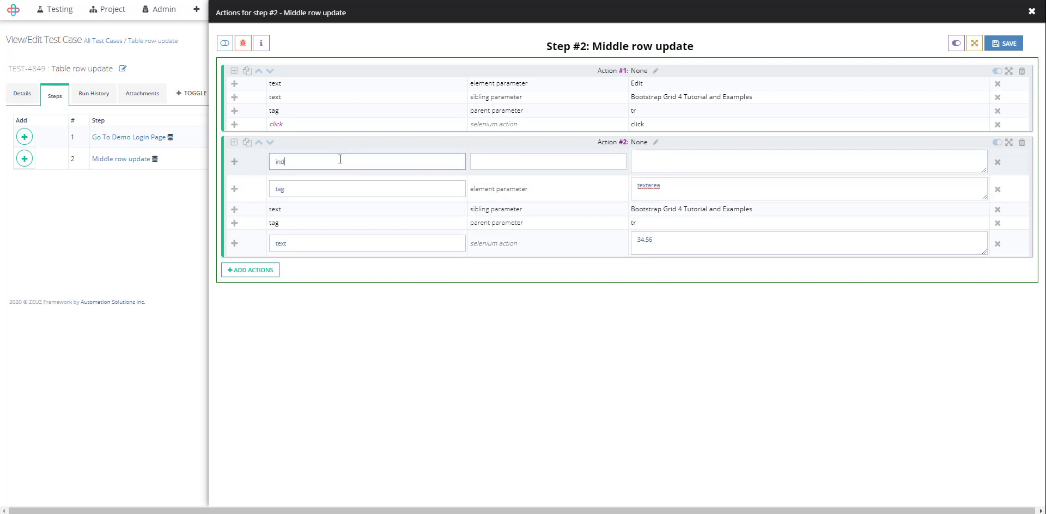
type("ex")
left_click(550, 186)
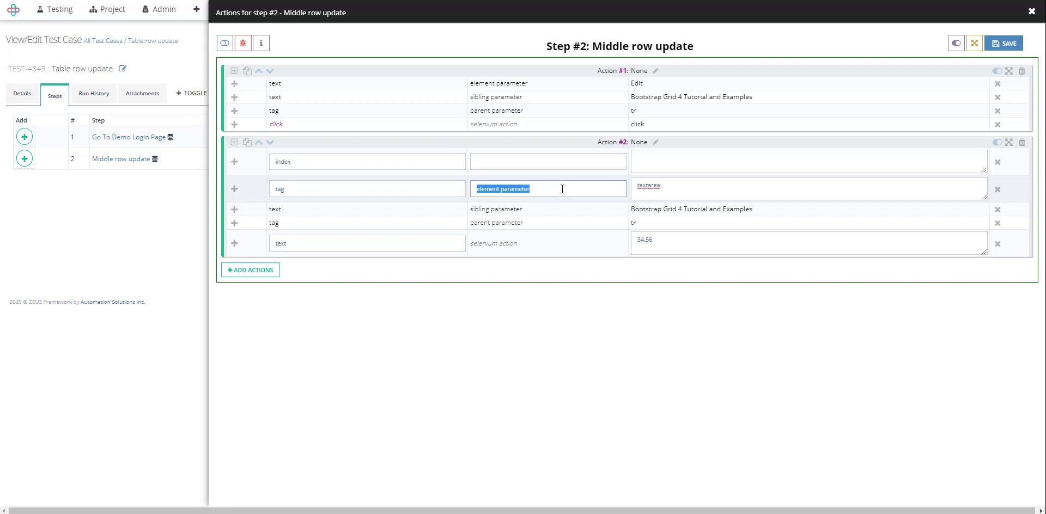
left_click(514, 162)
key("ctrl+v")
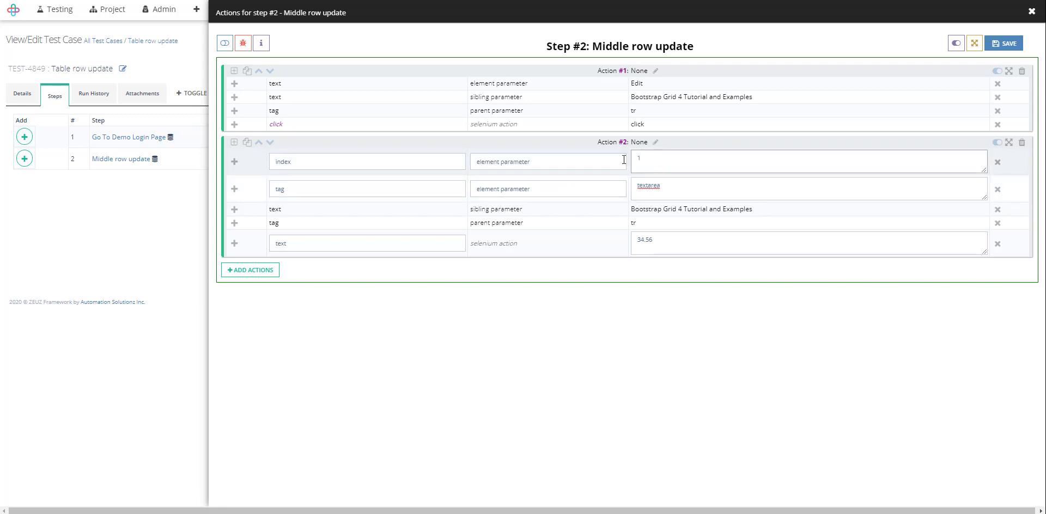
double_click(295, 164)
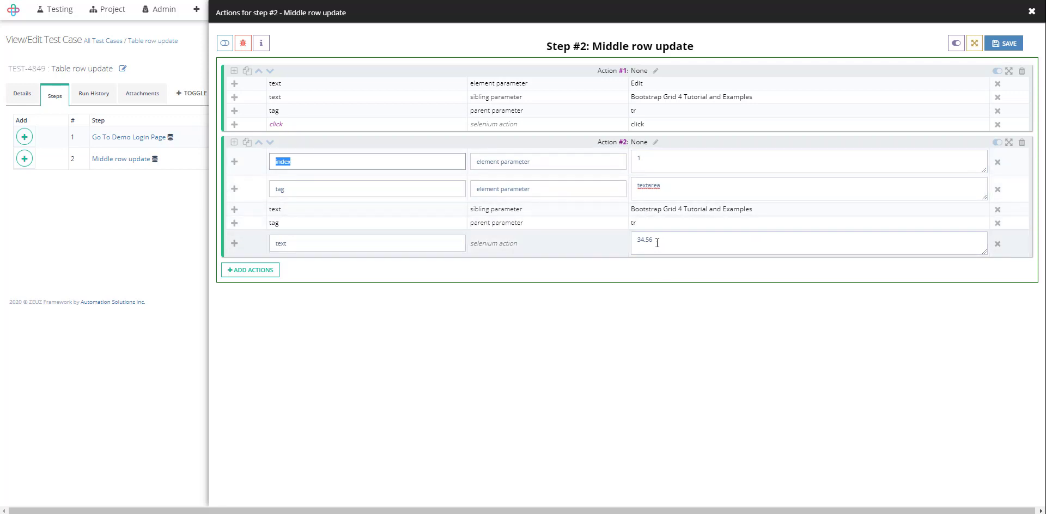
left_click_drag(657, 243, 624, 240)
key("alt+Tab")
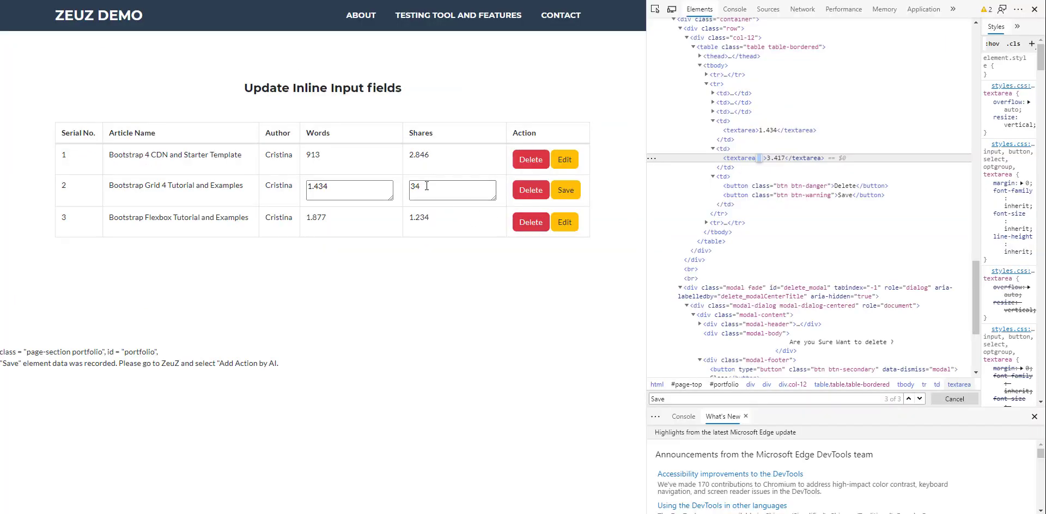
key("alt+Tab")
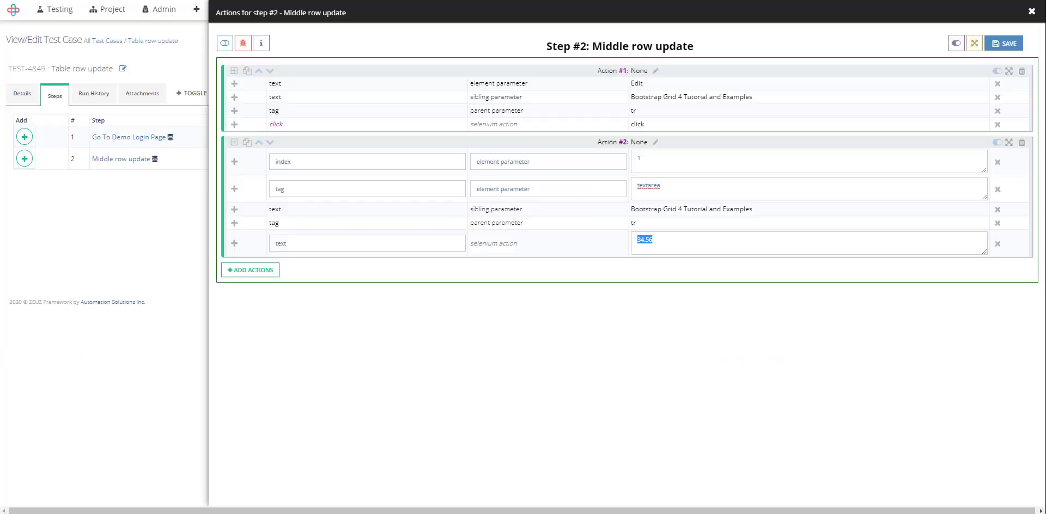
Step: Record the middle row's Save button on the demo page, add an AI-located Click An Item action with text Save, and save the step actions
key("alt+Tab")
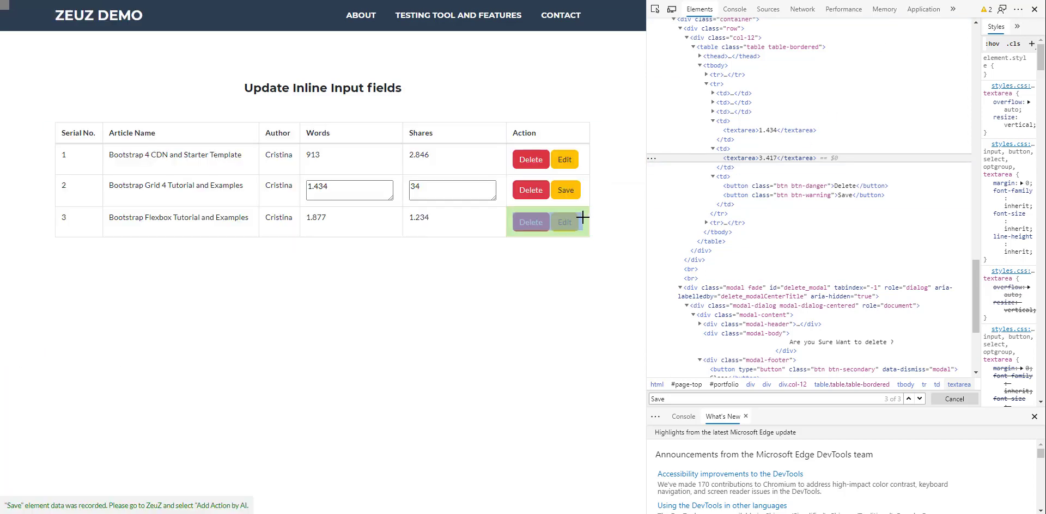
left_click(566, 191)
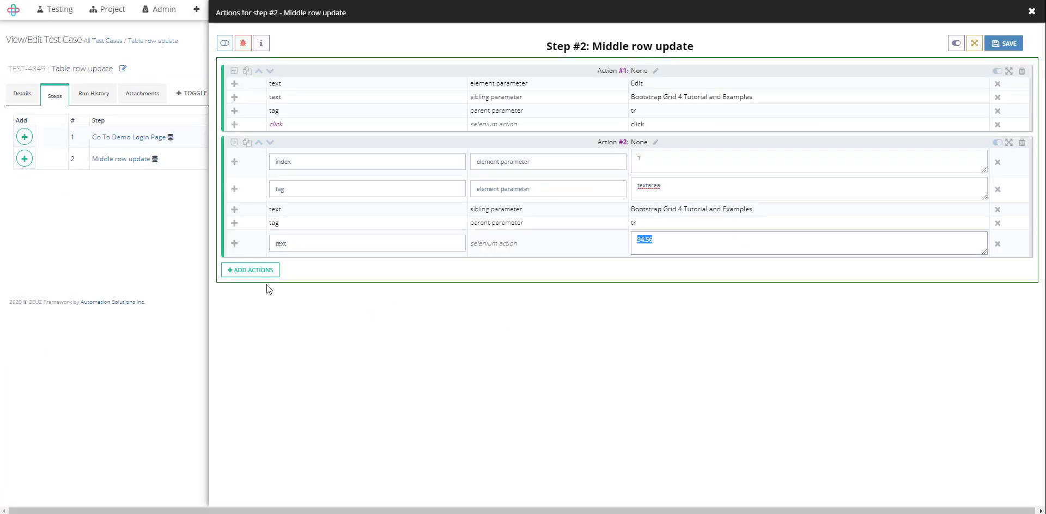
left_click(249, 269)
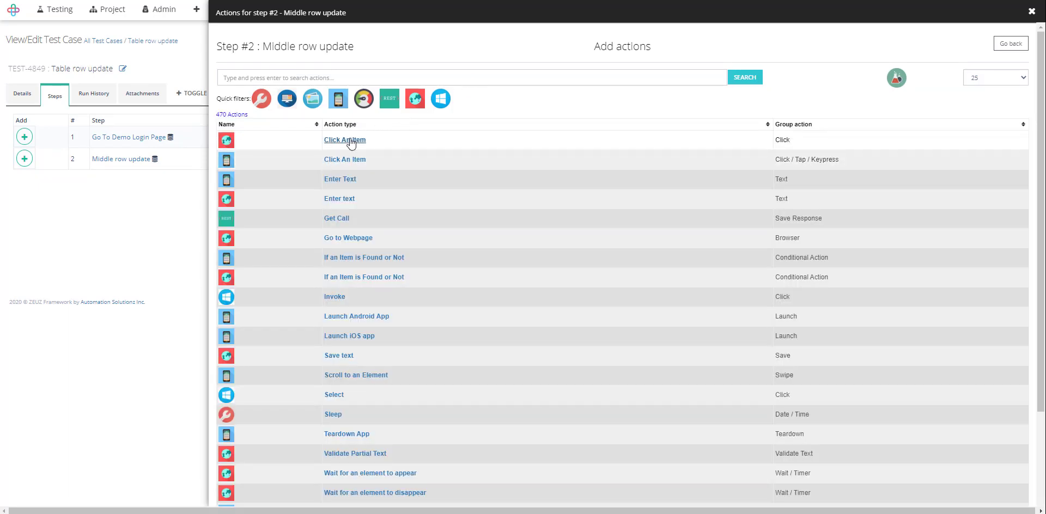
left_click(352, 140)
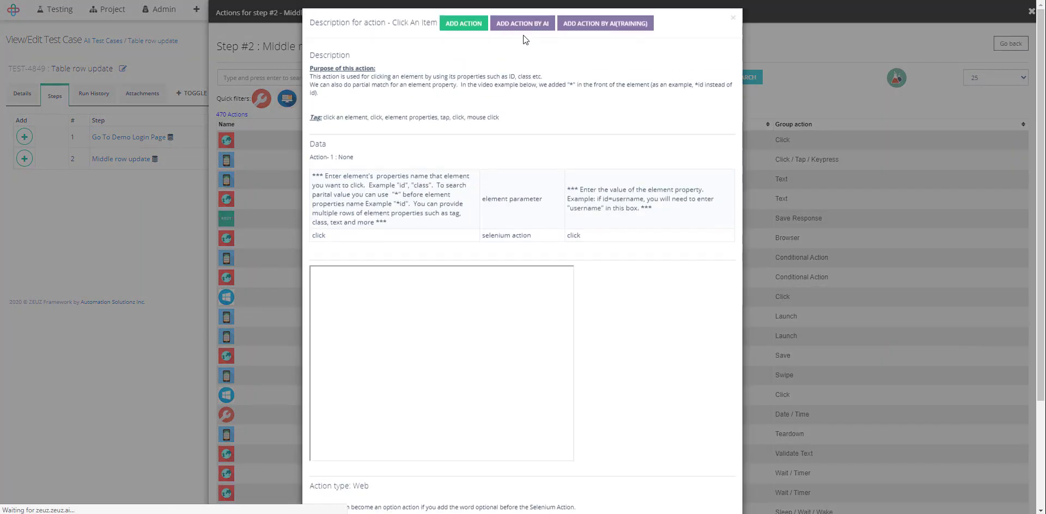
left_click(522, 26)
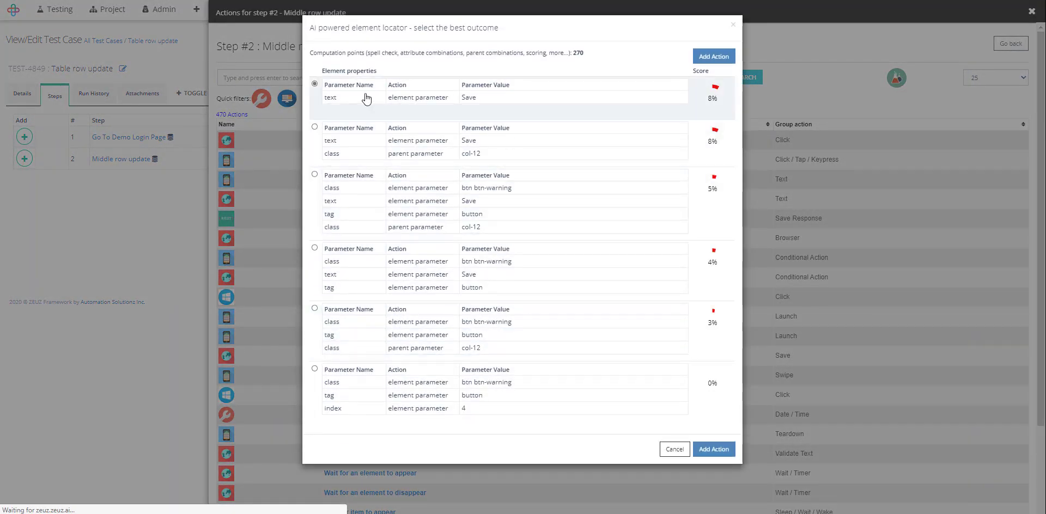
left_click(714, 56)
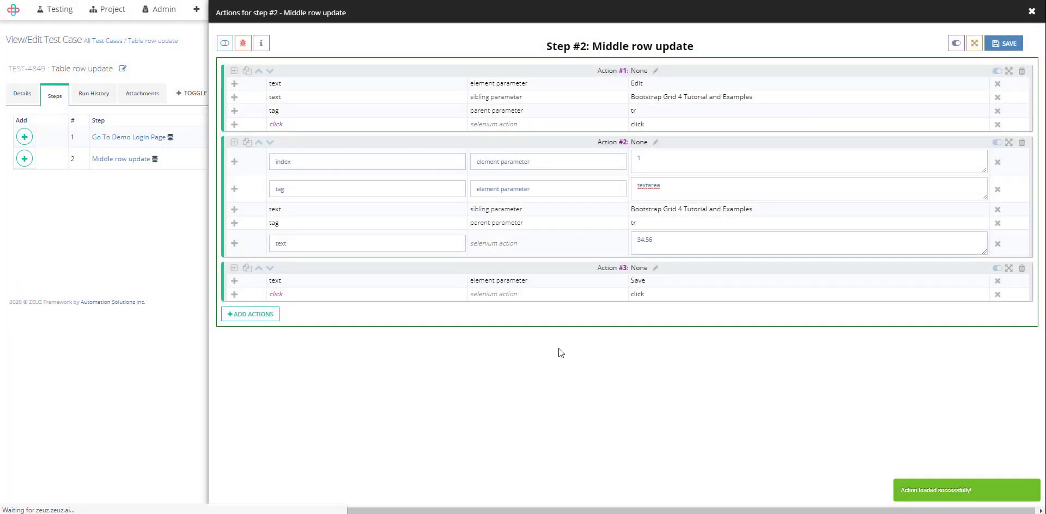
left_click(1005, 43)
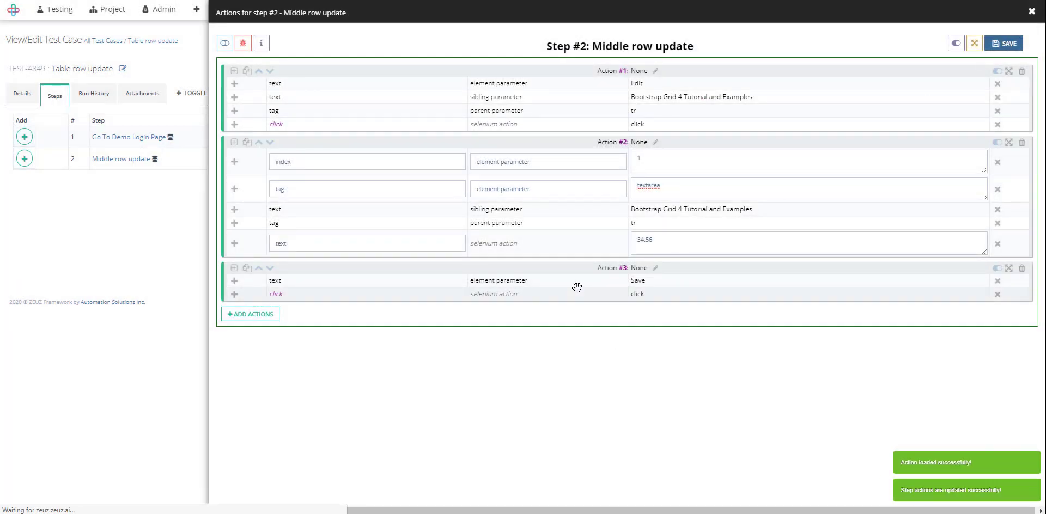